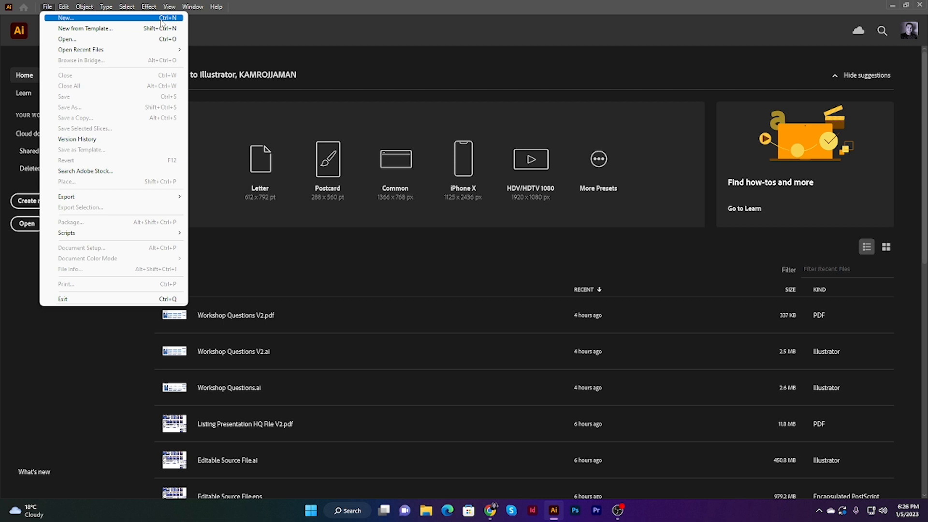
Step: Start a new document from the Print category's Letter preset and set its units to inches
{"action": "left_click", "coordinate": [13, 179]}
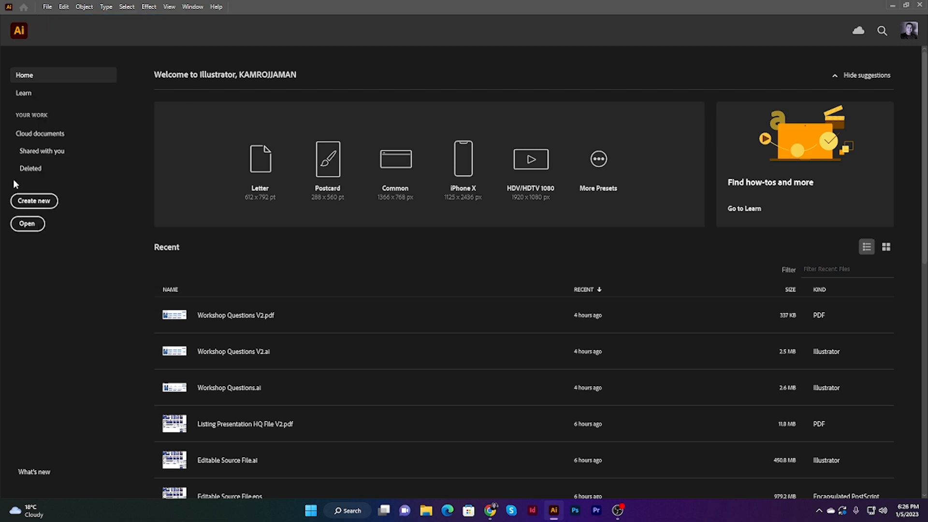
{"action": "left_click", "coordinate": [35, 201]}
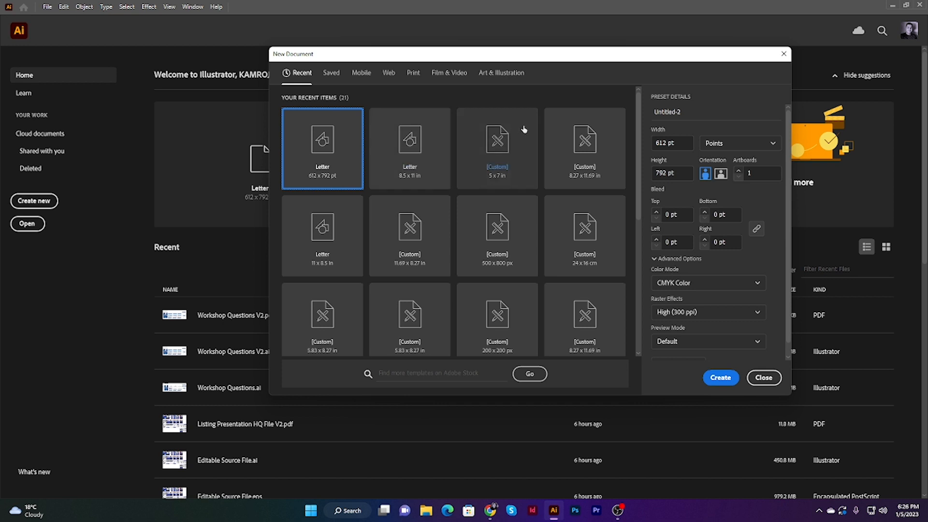
{"action": "left_click", "coordinate": [361, 75]}
{"action": "left_click", "coordinate": [391, 72]}
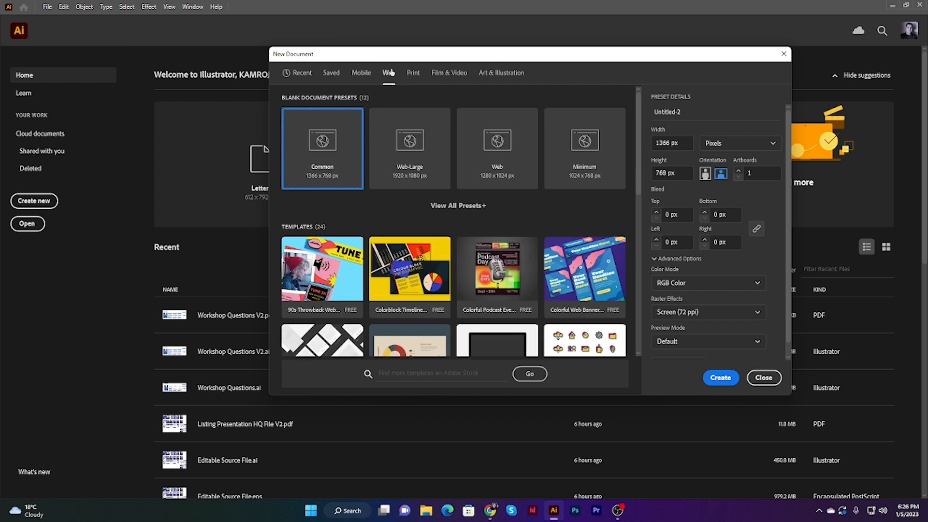
{"action": "left_click", "coordinate": [413, 73]}
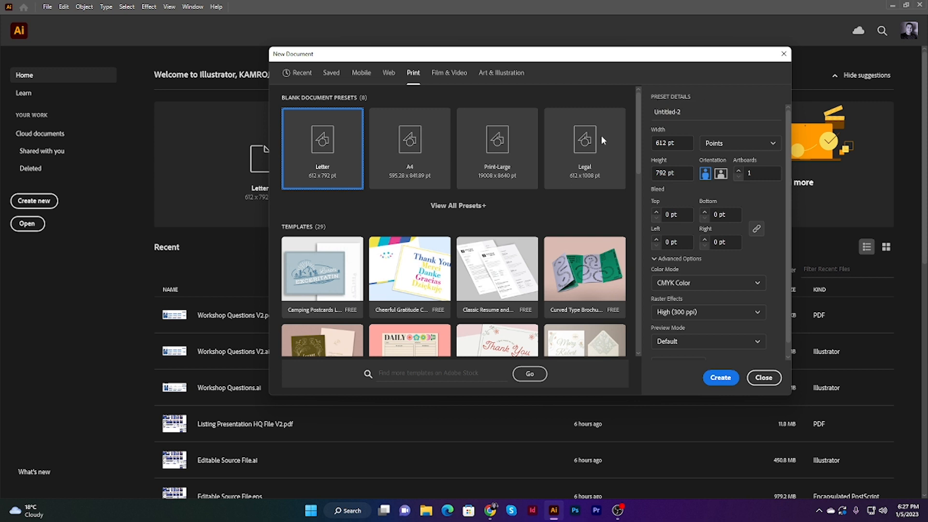
{"action": "left_click", "coordinate": [728, 145]}
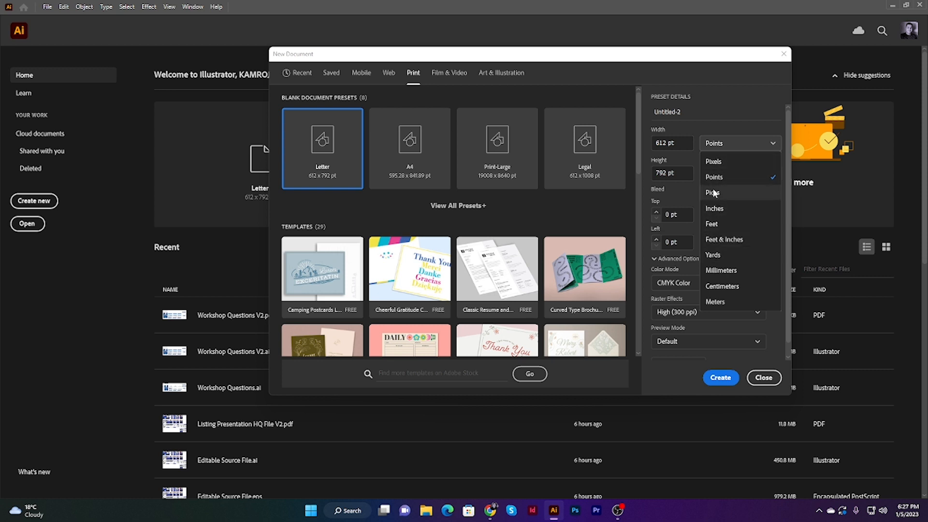
{"action": "left_click", "coordinate": [718, 206]}
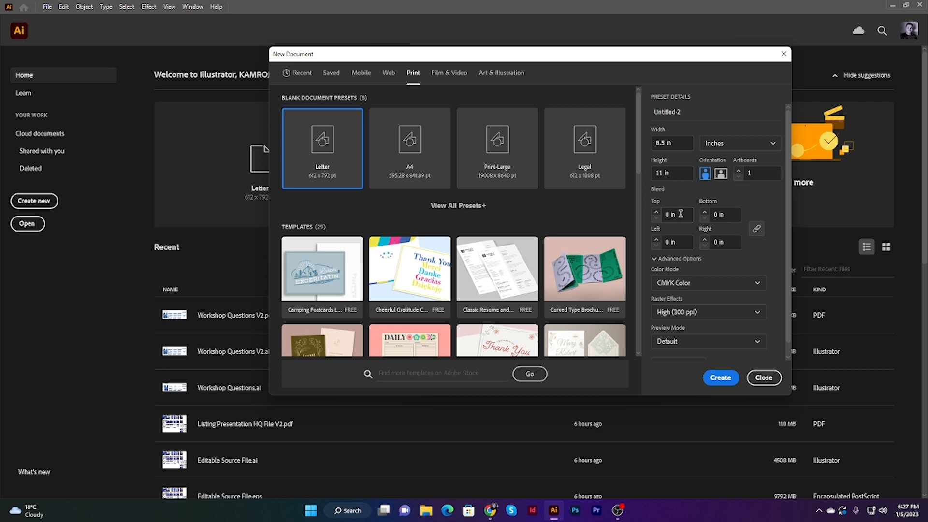
Step: Set the bleed to 0.125 in on all sides and create the document in CMYK color at 300 ppi
{"action": "left_click", "coordinate": [656, 212]}
{"action": "left_click", "coordinate": [657, 219]}
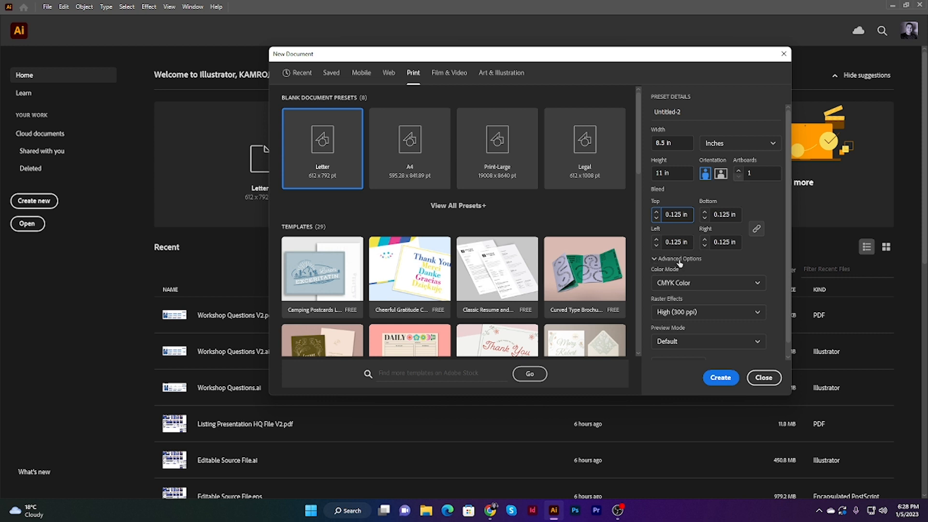
{"action": "left_click", "coordinate": [696, 283]}
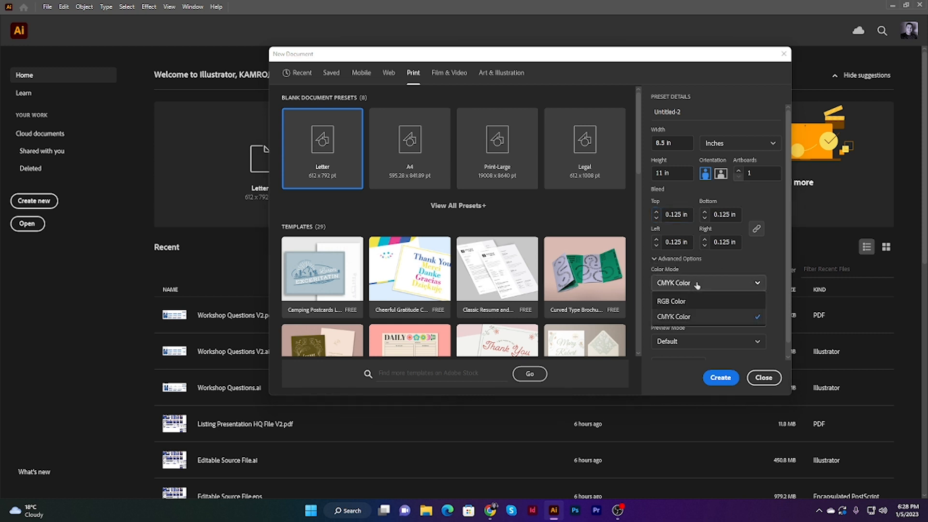
{"action": "left_click", "coordinate": [697, 285]}
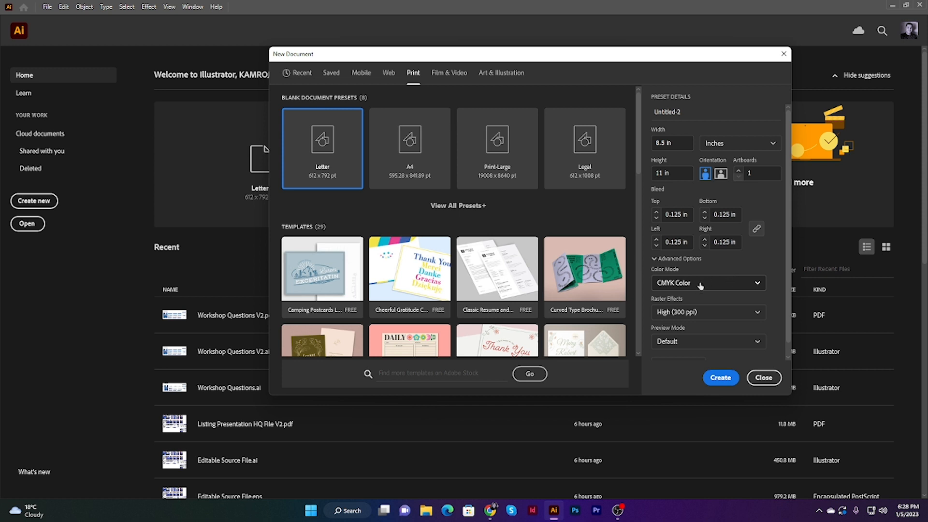
{"action": "scroll", "coordinate": [699, 285], "scroll_direction": "down", "scroll_amount": 1}
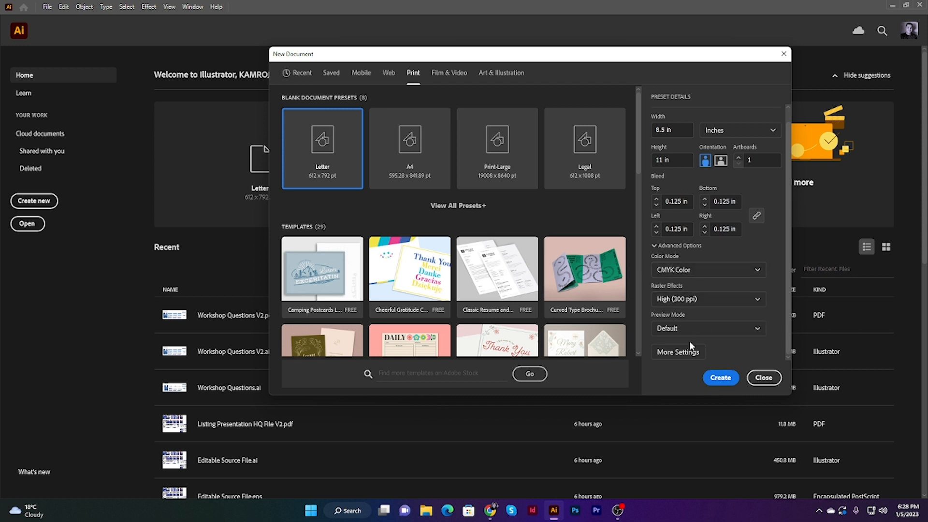
{"action": "left_click", "coordinate": [691, 353]}
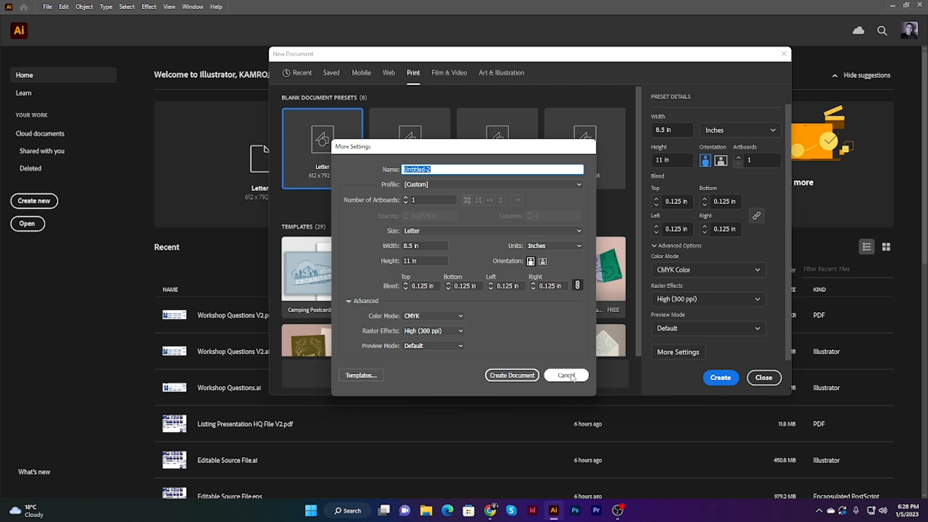
{"action": "left_click", "coordinate": [566, 376]}
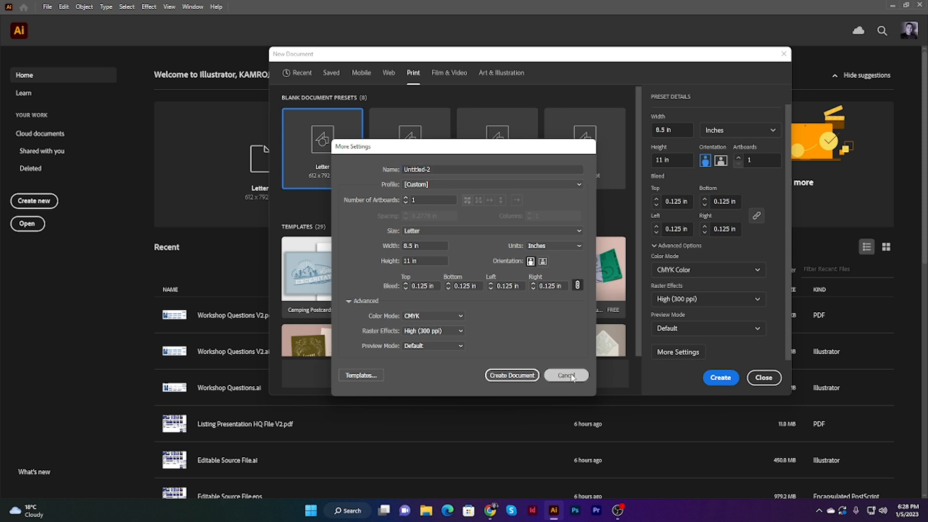
{"action": "left_click", "coordinate": [720, 379]}
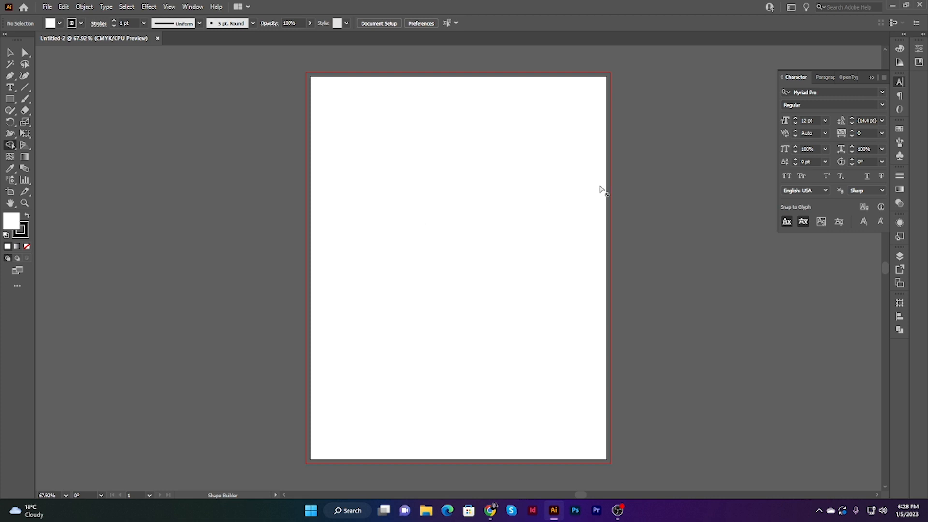
{"action": "left_click", "coordinate": [902, 84]}
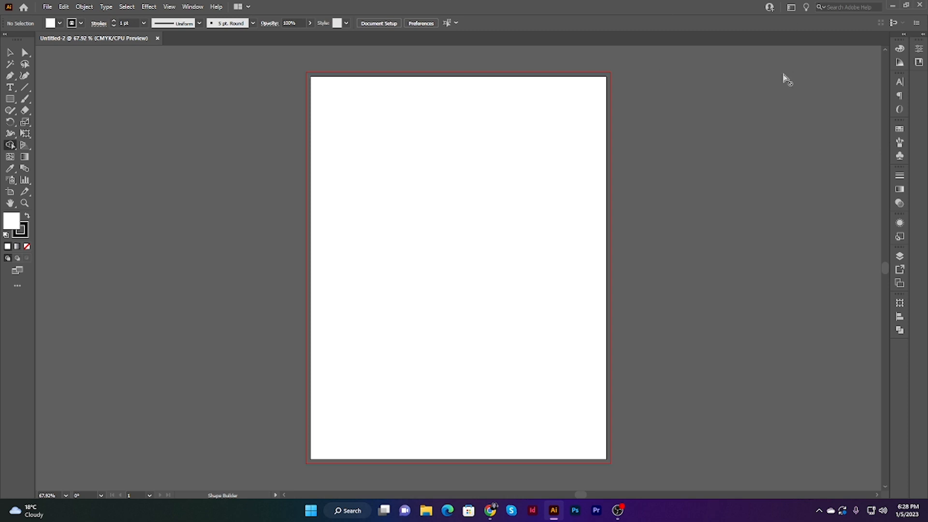
{"action": "left_click", "coordinate": [201, 7]}
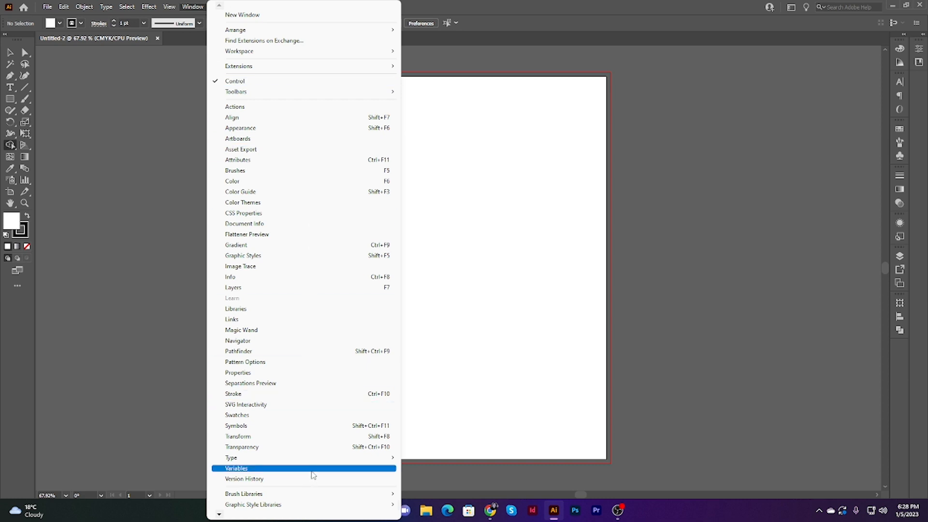
{"action": "left_click", "coordinate": [770, 146]}
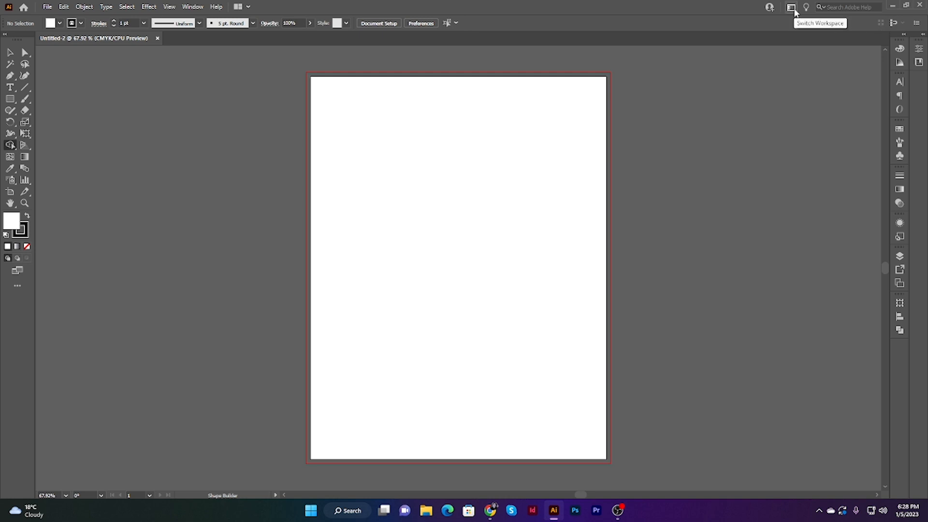
{"action": "left_click", "coordinate": [794, 9]}
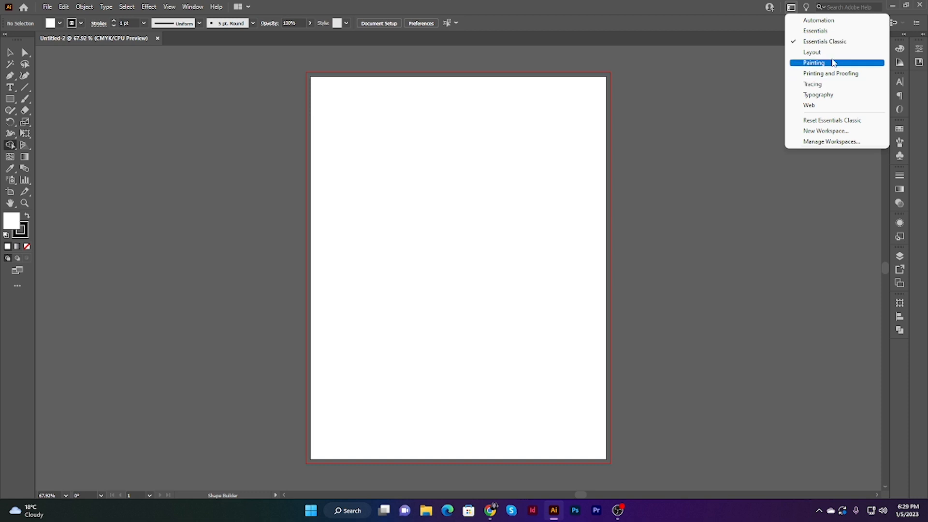
{"action": "left_click", "coordinate": [683, 121]}
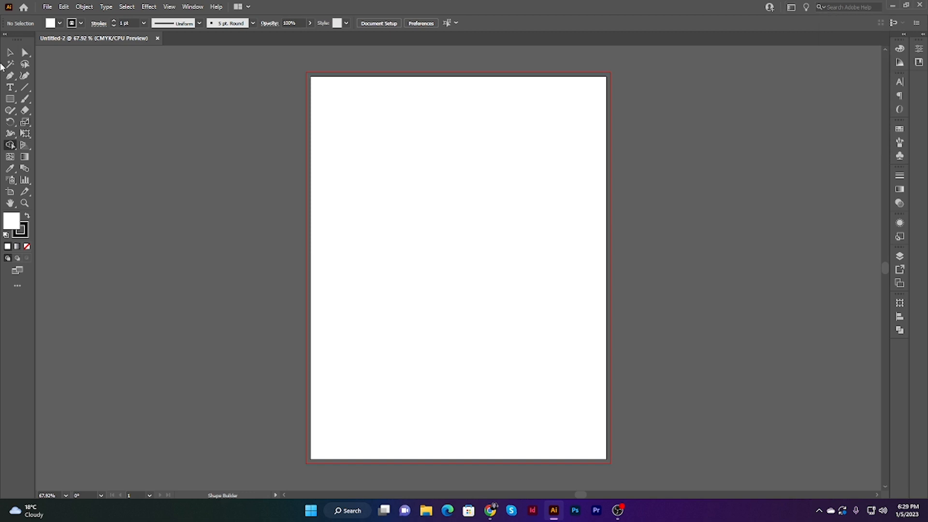
Step: Add the point text "Hello World" in the upper part of the artboard
{"action": "left_click", "coordinate": [10, 87]}
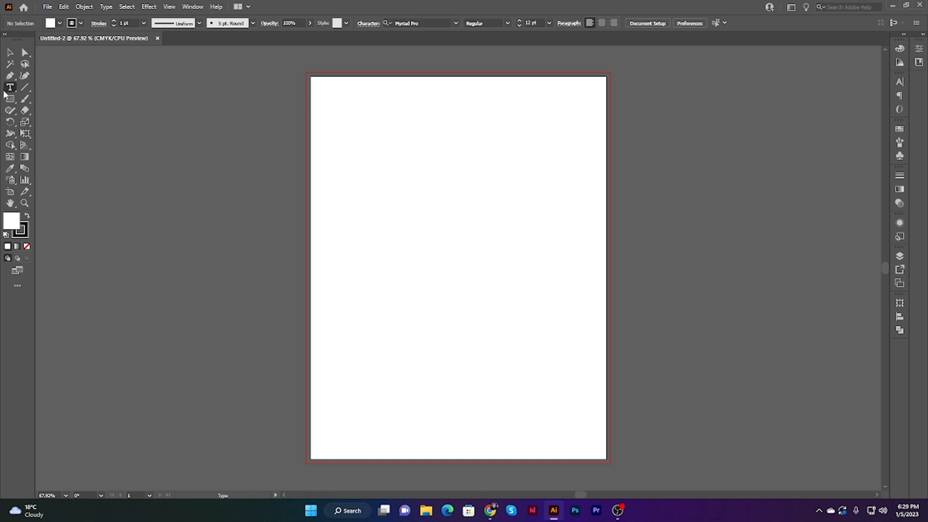
{"action": "left_click", "coordinate": [438, 202]}
{"action": "type", "text": "H"}
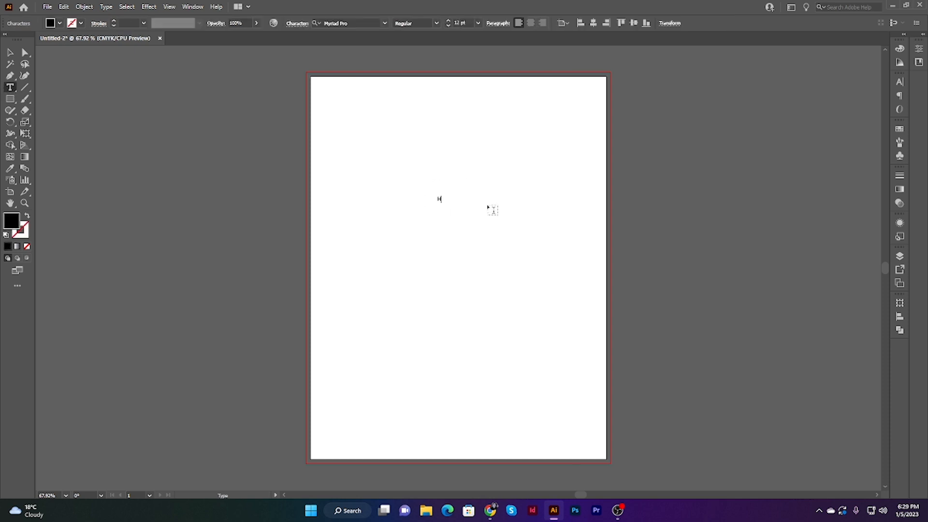
{"action": "type", "text": "ello World"}
{"action": "left_click", "coordinate": [10, 57]}
Step: Enlarge the Hello World text to a font size of 79 pt
{"action": "left_click_drag", "start_coordinate": [397, 153], "coordinate": [506, 232]}
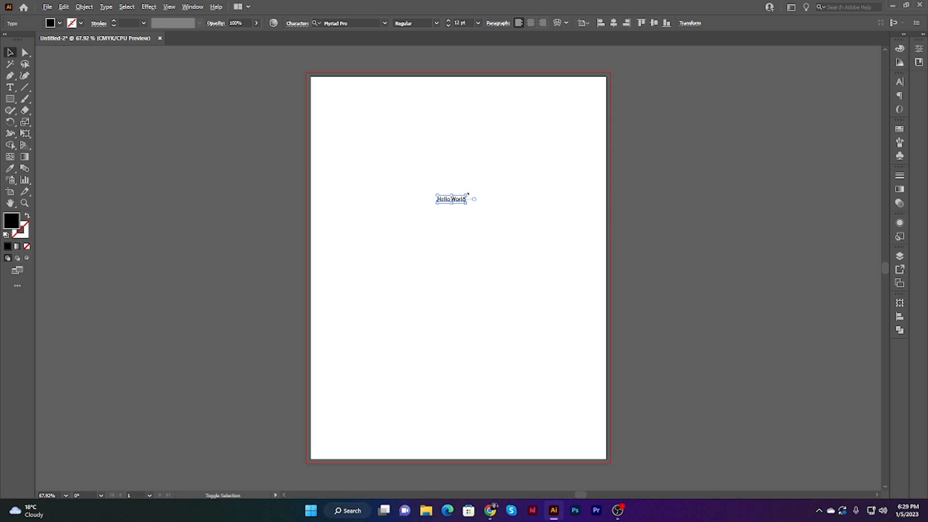
{"action": "left_click_drag", "start_coordinate": [467, 195], "coordinate": [538, 160]}
{"action": "left_click_drag", "start_coordinate": [412, 153], "coordinate": [498, 239]}
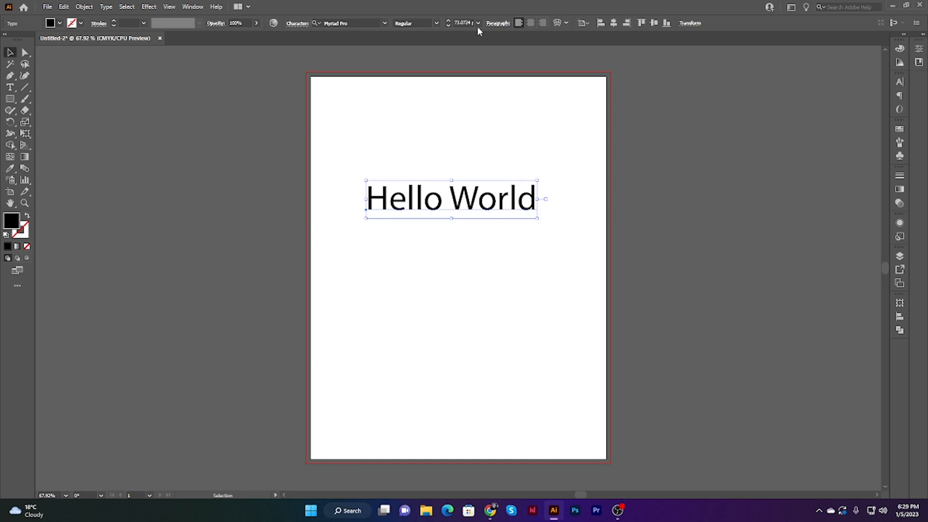
{"action": "left_click", "coordinate": [450, 21]}
{"action": "left_click", "coordinate": [450, 21]}
{"action": "left_click", "coordinate": [449, 21]}
{"action": "left_click", "coordinate": [449, 22]}
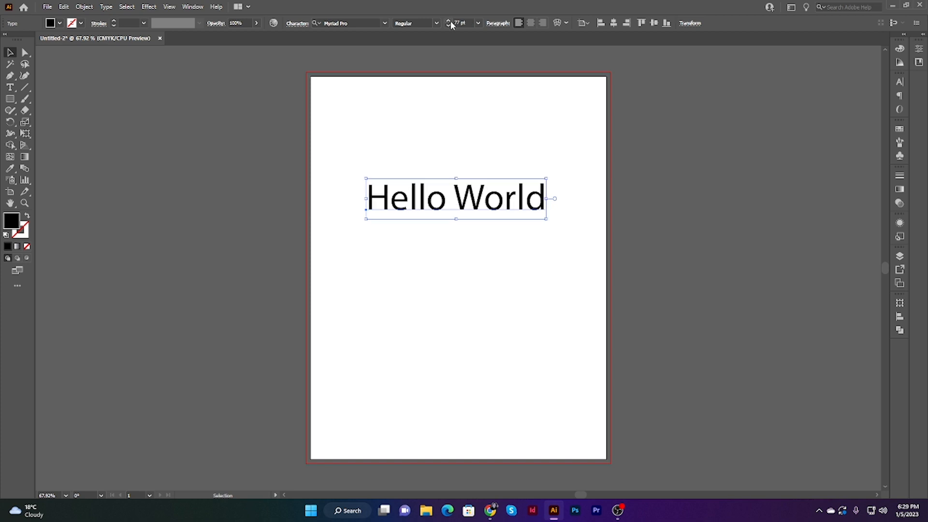
{"action": "left_click", "coordinate": [450, 22]}
{"action": "left_click", "coordinate": [450, 22]}
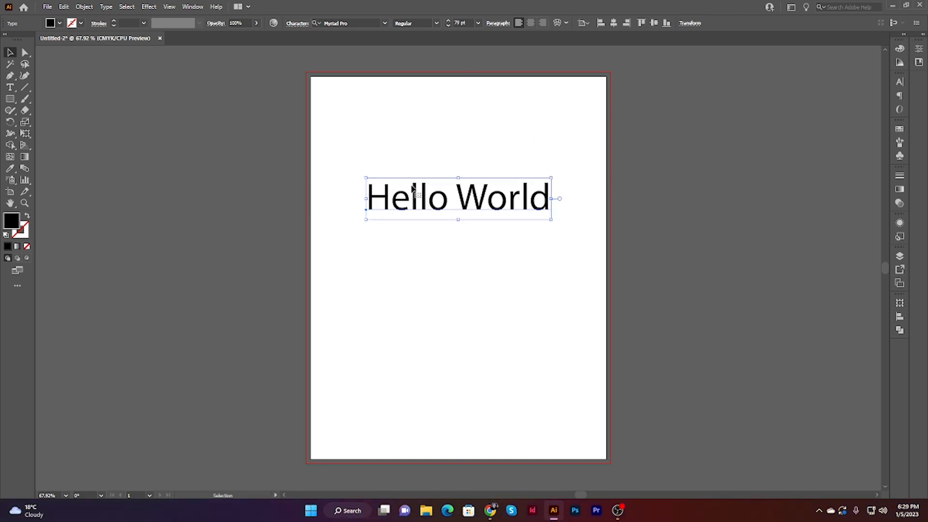
Step: Change the font of the Hello World text to Poppins
{"action": "left_click_drag", "start_coordinate": [400, 140], "coordinate": [474, 269]}
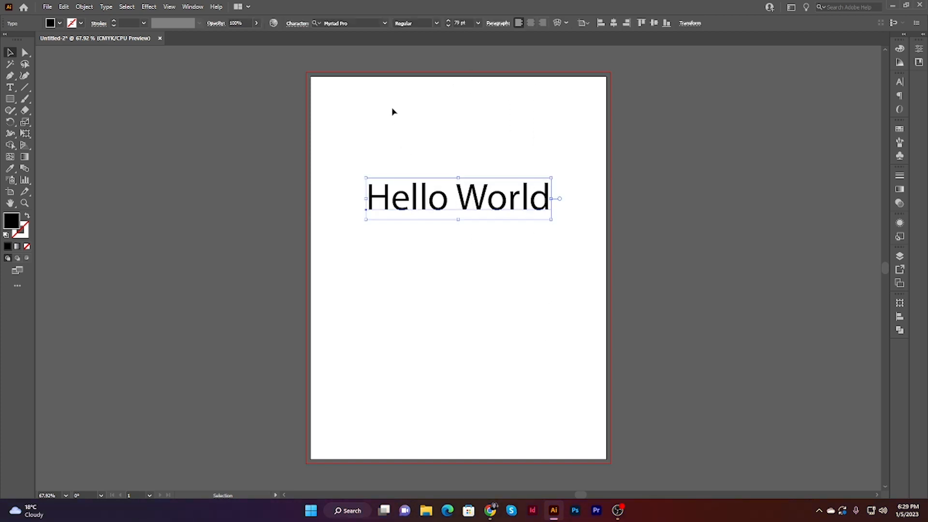
{"action": "left_click", "coordinate": [384, 23]}
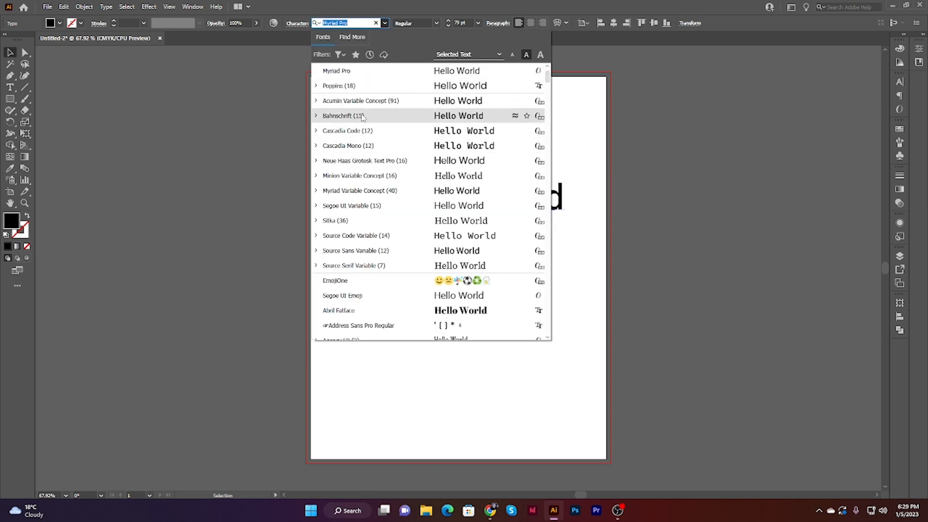
{"action": "left_click", "coordinate": [346, 86]}
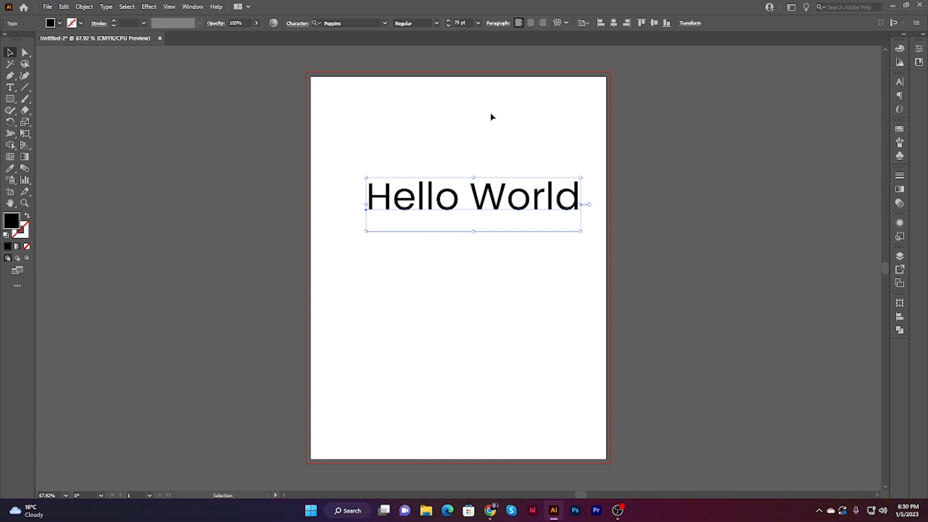
Step: Set the paragraph alignment of the Hello World text to centered
{"action": "left_click_drag", "start_coordinate": [450, 127], "coordinate": [567, 293]}
{"action": "left_click", "coordinate": [567, 293]}
{"action": "left_click_drag", "start_coordinate": [487, 143], "coordinate": [573, 260]}
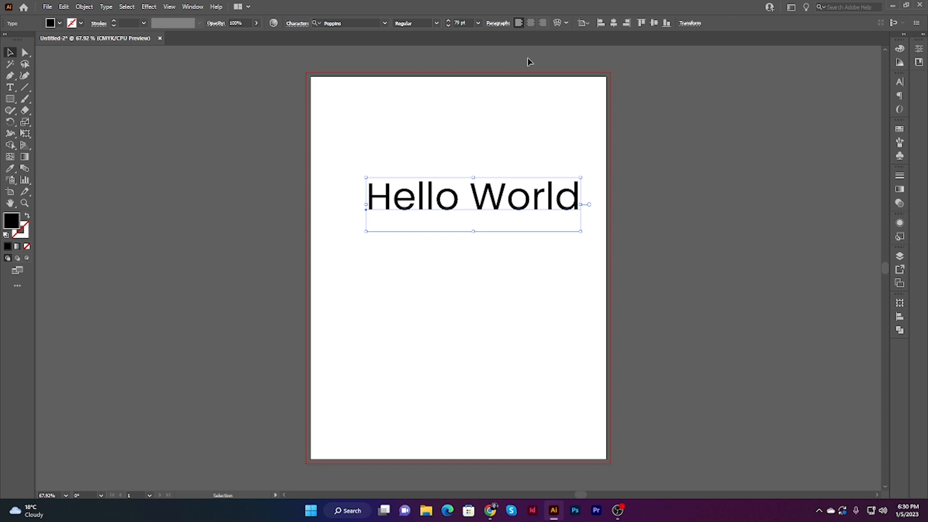
{"action": "left_click", "coordinate": [406, 137]}
{"action": "left_click_drag", "start_coordinate": [406, 137], "coordinate": [562, 306]}
{"action": "left_click", "coordinate": [531, 24]}
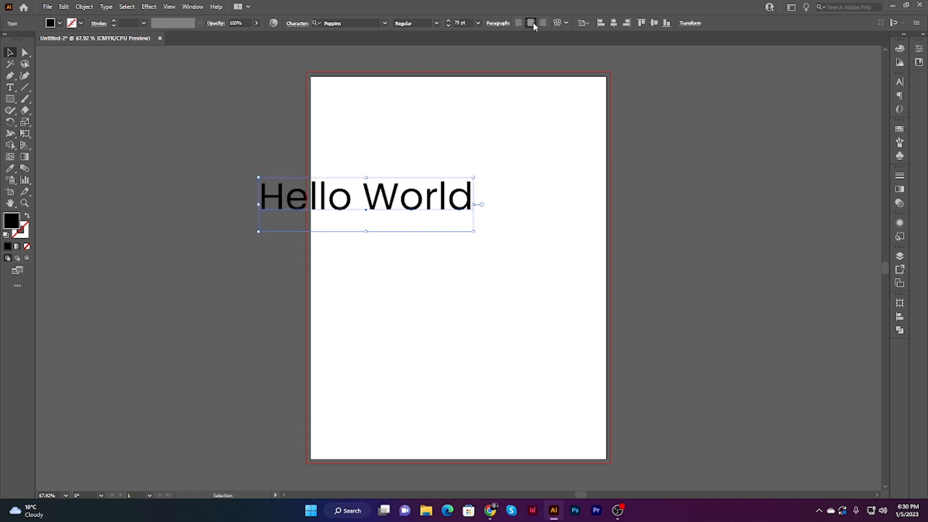
Step: Center the Hello World text horizontally and vertically on the page with Align to Artboard
{"action": "left_click", "coordinate": [474, 147]}
{"action": "left_click", "coordinate": [333, 203]}
{"action": "left_click", "coordinate": [510, 219]}
{"action": "left_click", "coordinate": [370, 213]}
{"action": "left_click_drag", "start_coordinate": [498, 296], "coordinate": [372, 146]}
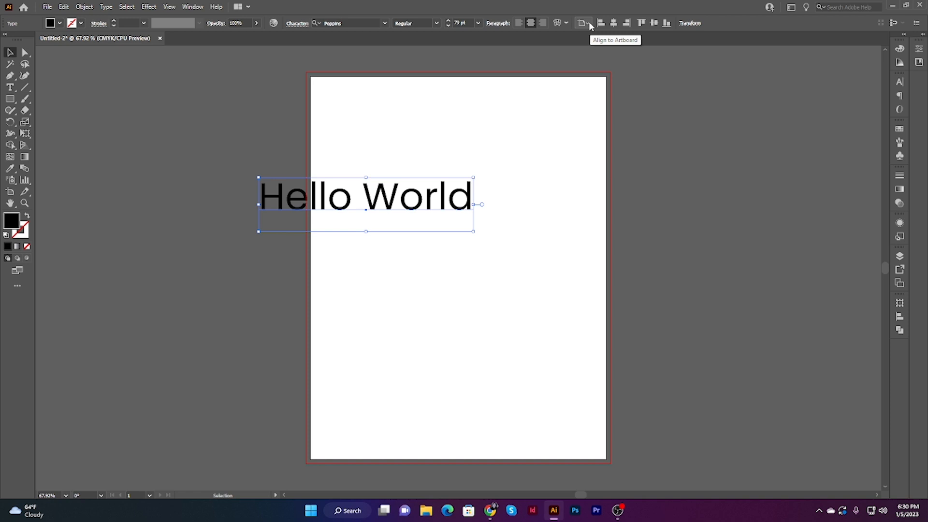
{"action": "left_click", "coordinate": [590, 26]}
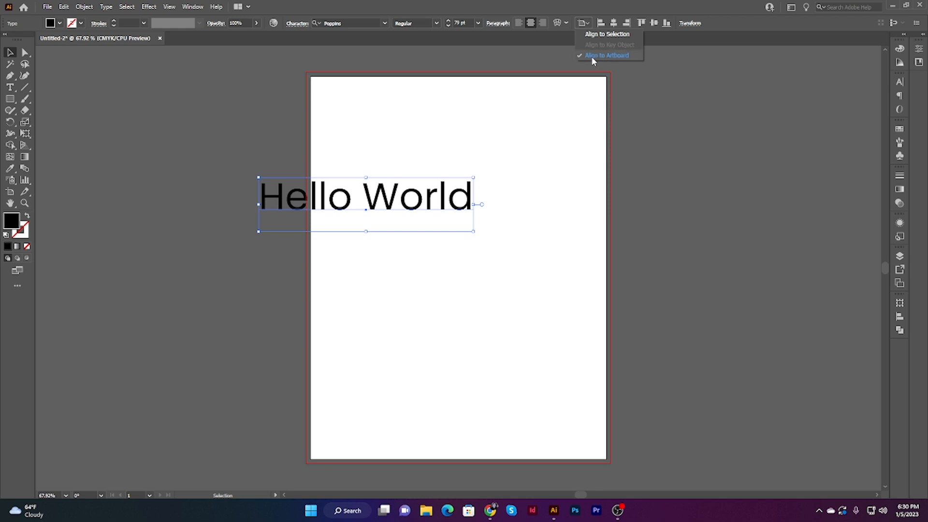
{"action": "left_click", "coordinate": [622, 54]}
{"action": "left_click_drag", "start_coordinate": [438, 193], "coordinate": [480, 251]}
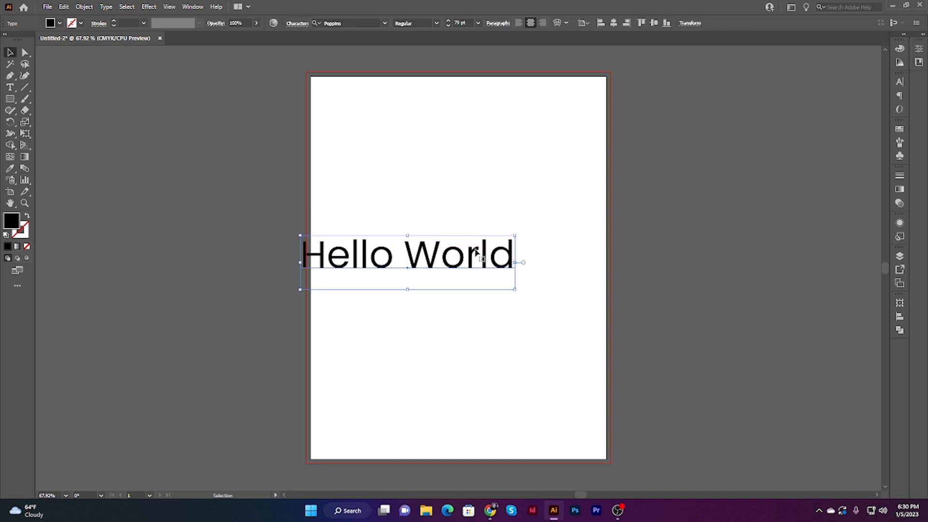
{"action": "left_click", "coordinate": [613, 25]}
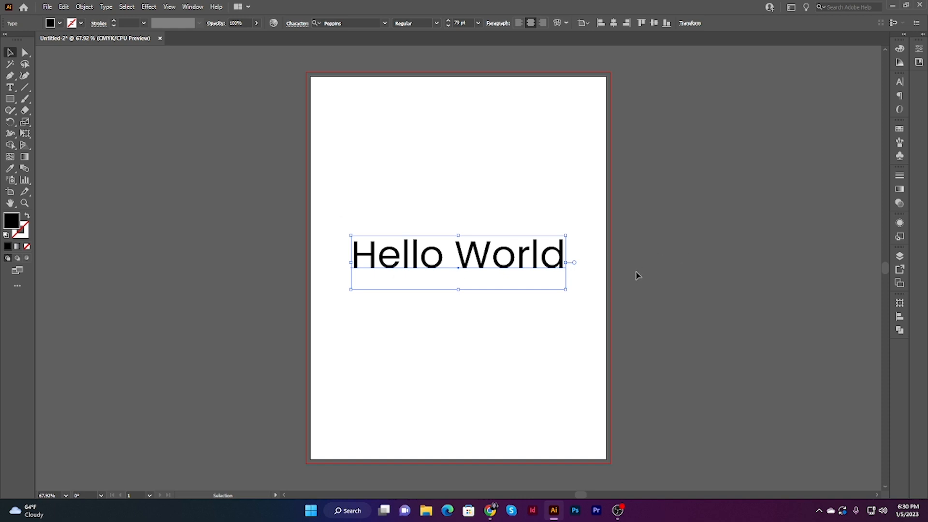
{"action": "left_click", "coordinate": [655, 23]}
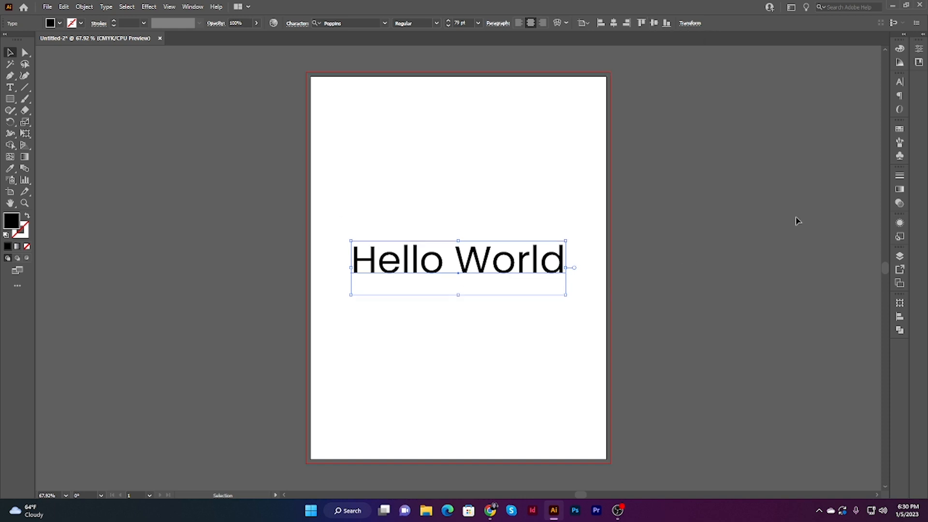
Step: Select the Hello World text and change its fill color to a magenta pink swatch
{"action": "left_click", "coordinate": [550, 233]}
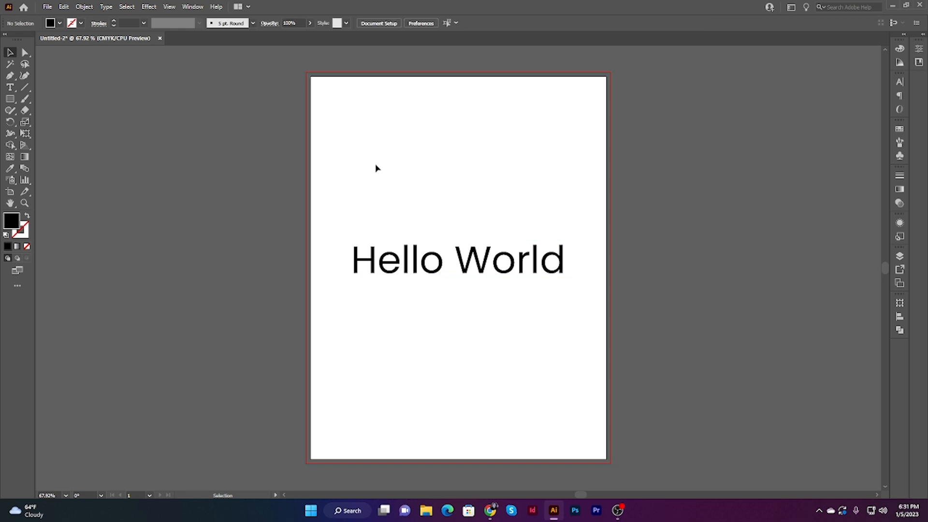
{"action": "left_click_drag", "start_coordinate": [376, 165], "coordinate": [579, 313]}
{"action": "left_click", "coordinate": [602, 337]}
{"action": "left_click_drag", "start_coordinate": [338, 158], "coordinate": [564, 388]}
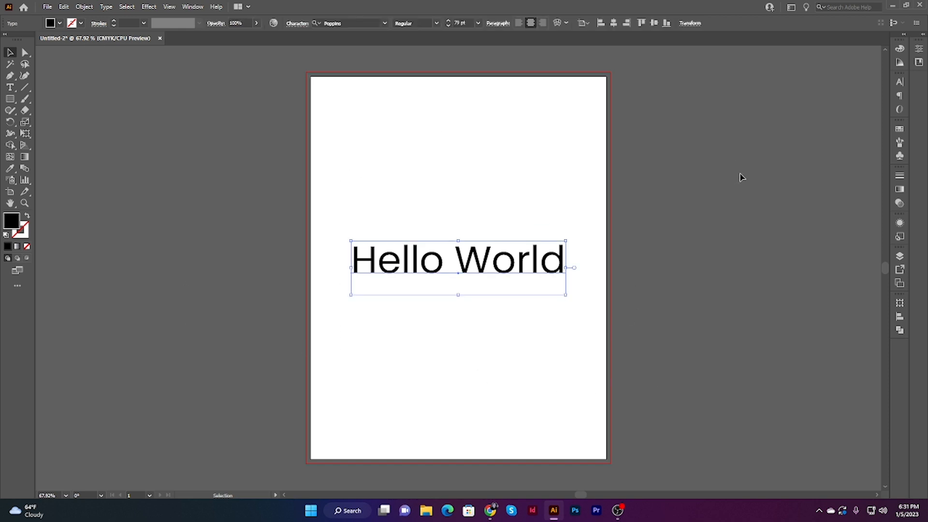
{"action": "left_click", "coordinate": [58, 24]}
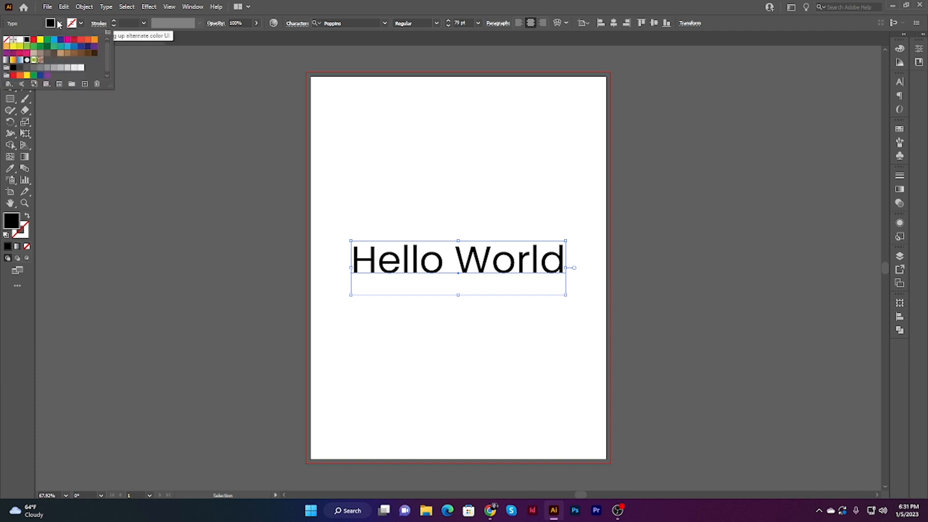
{"action": "left_click", "coordinate": [59, 54]}
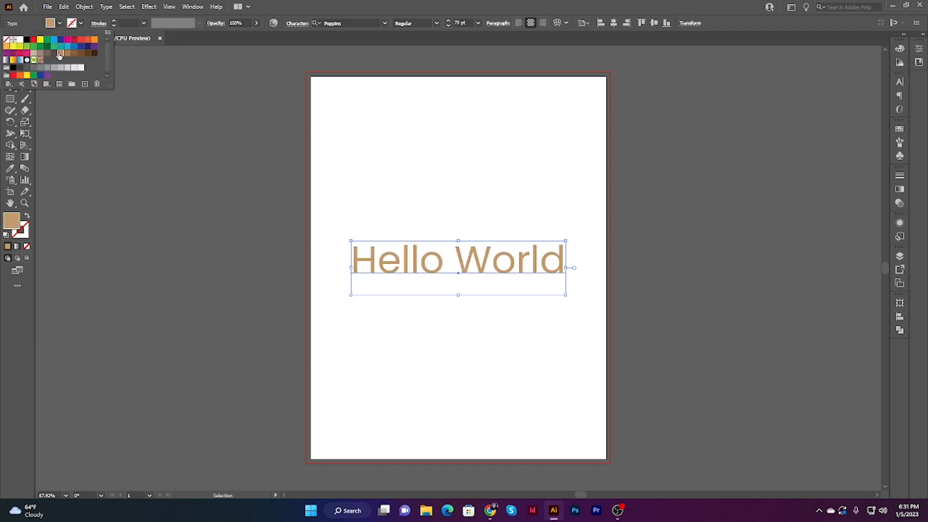
{"action": "left_click", "coordinate": [72, 44]}
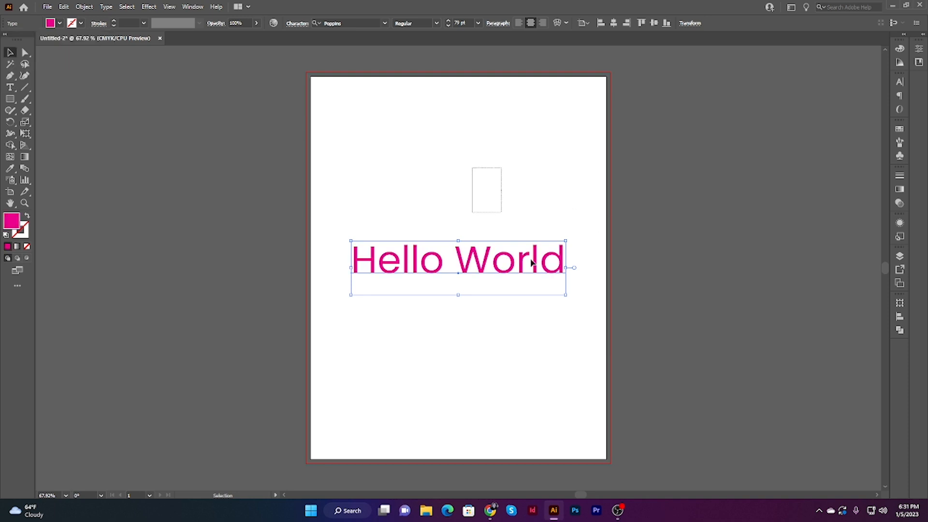
{"action": "left_click", "coordinate": [580, 359]}
Step: Add a black 2 pt stroke to the Hello World text
{"action": "left_click", "coordinate": [421, 241]}
{"action": "left_click", "coordinate": [114, 22]}
{"action": "left_click", "coordinate": [114, 22]}
{"action": "left_click", "coordinate": [114, 22]}
{"action": "left_click", "coordinate": [114, 22]}
{"action": "left_click", "coordinate": [114, 21]}
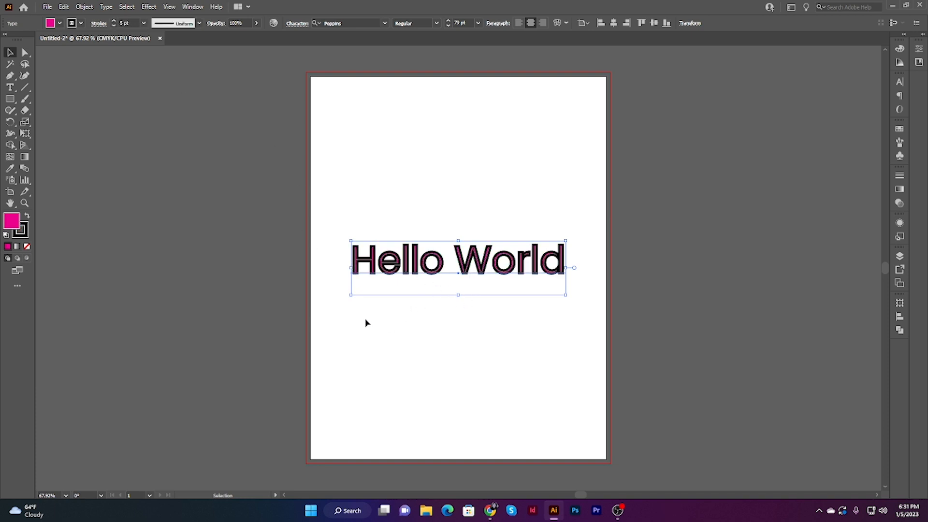
{"action": "left_click", "coordinate": [114, 26]}
{"action": "left_click", "coordinate": [113, 26]}
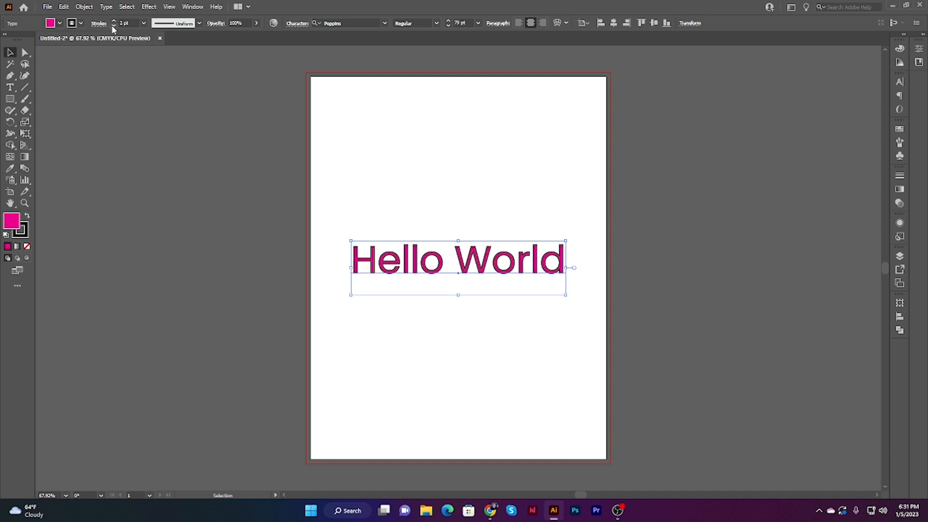
{"action": "left_click_drag", "start_coordinate": [413, 168], "coordinate": [530, 379]}
{"action": "left_click", "coordinate": [422, 352]}
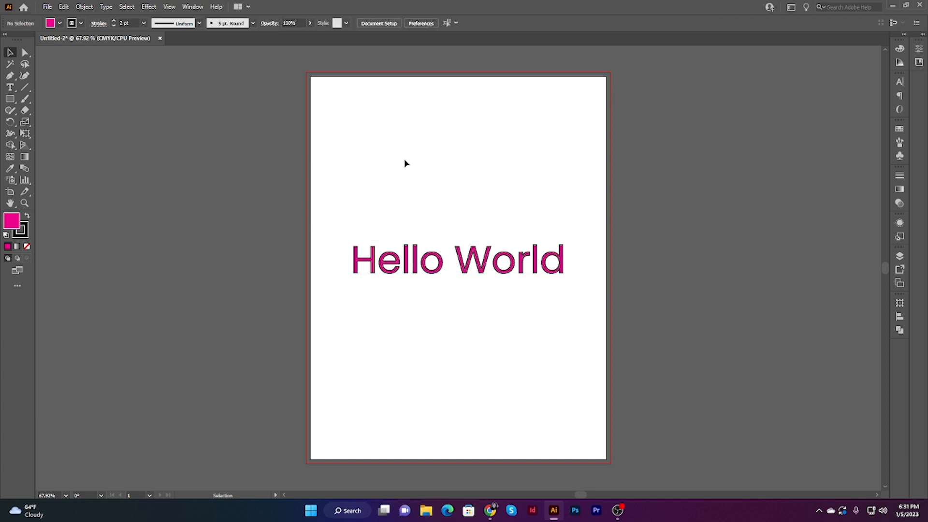
{"action": "left_click_drag", "start_coordinate": [382, 168], "coordinate": [575, 327]}
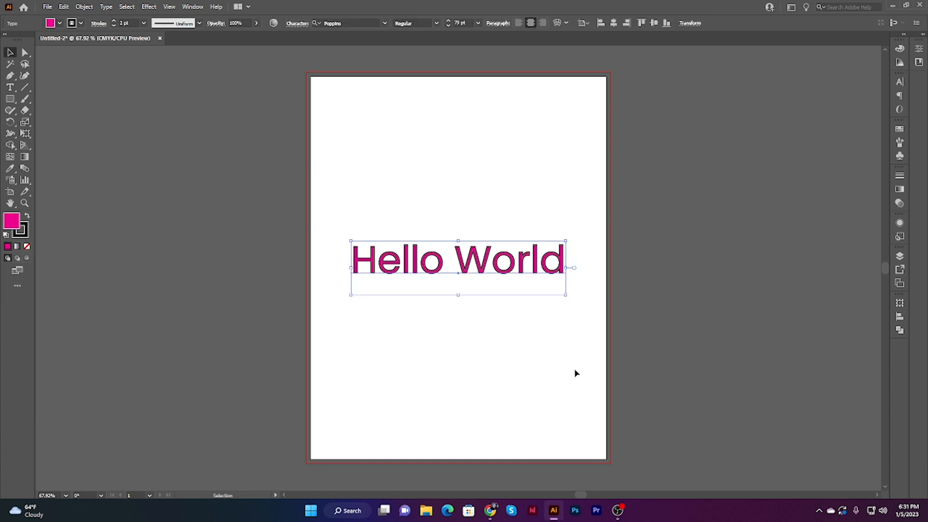
{"action": "left_click_drag", "start_coordinate": [348, 174], "coordinate": [488, 340]}
{"action": "left_click", "coordinate": [446, 129]}
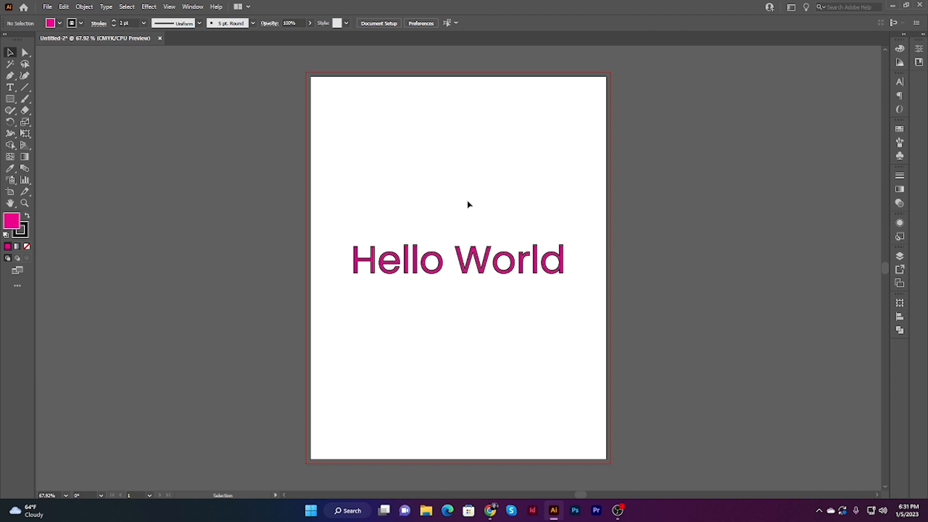
Step: Place the Pic image from the Downloads folder, starting at the page's upper-left bleed corner and about 8.6 in wide
{"action": "left_click", "coordinate": [47, 7]}
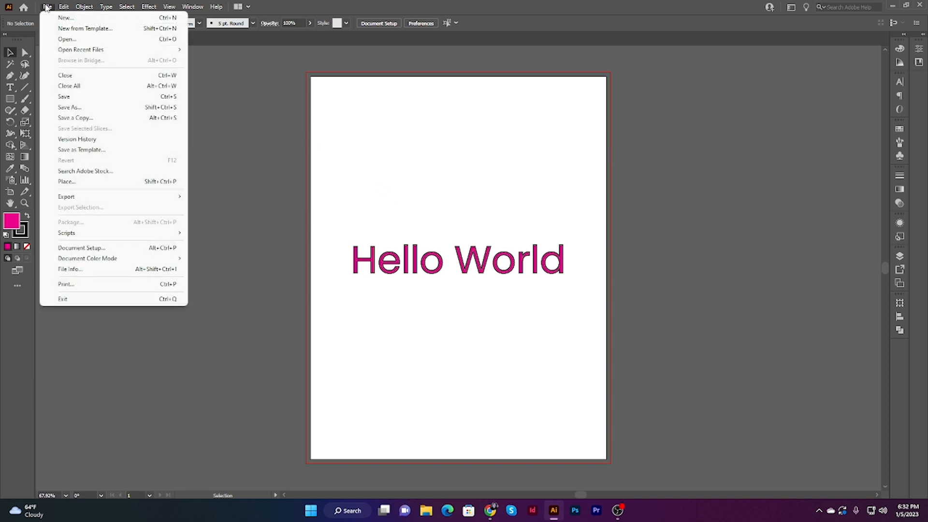
{"action": "left_click", "coordinate": [66, 181]}
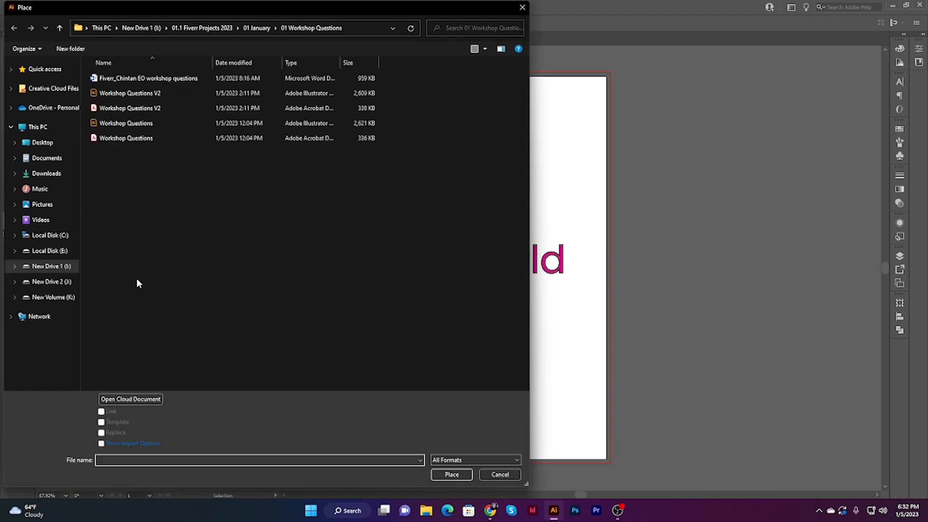
{"action": "left_click", "coordinate": [31, 174]}
{"action": "scroll", "coordinate": [232, 229], "scroll_direction": "down", "scroll_amount": 3}
{"action": "scroll", "coordinate": [231, 225], "scroll_direction": "down", "scroll_amount": 10}
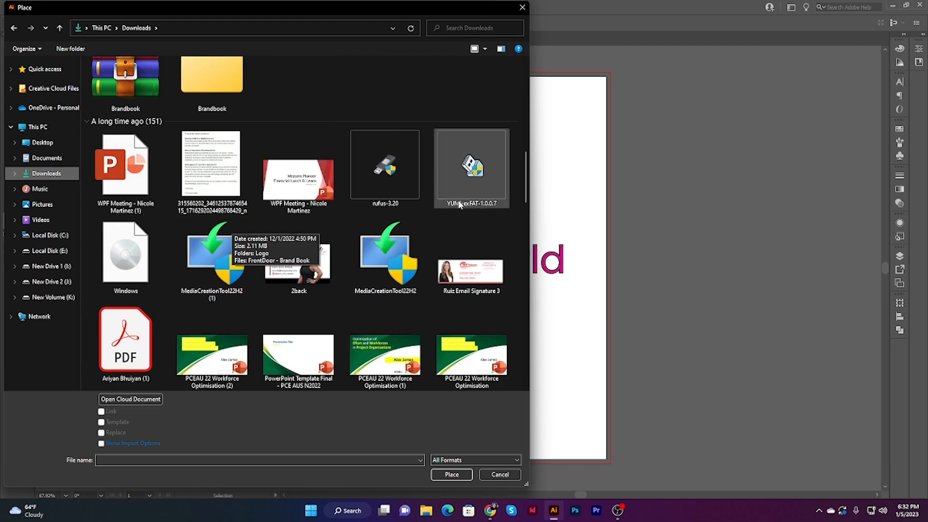
{"action": "scroll", "coordinate": [496, 219], "scroll_direction": "up", "scroll_amount": 9}
{"action": "scroll", "coordinate": [413, 189], "scroll_direction": "down", "scroll_amount": 6}
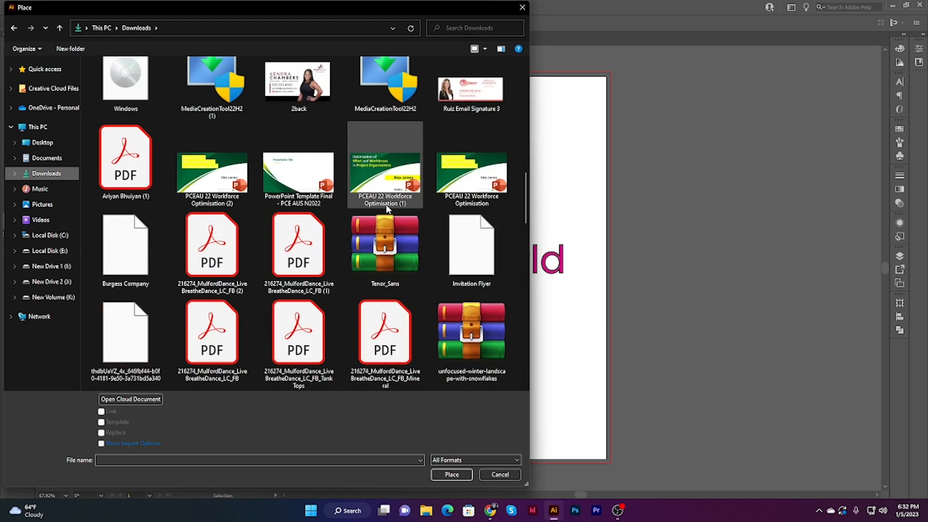
{"action": "scroll", "coordinate": [418, 194], "scroll_direction": "up", "scroll_amount": 5}
{"action": "left_click", "coordinate": [306, 204]}
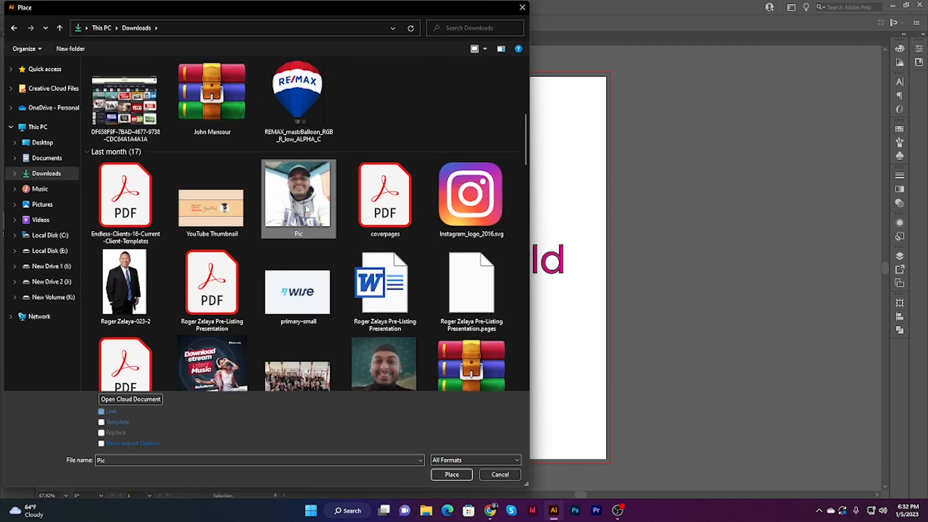
{"action": "left_click", "coordinate": [452, 474]}
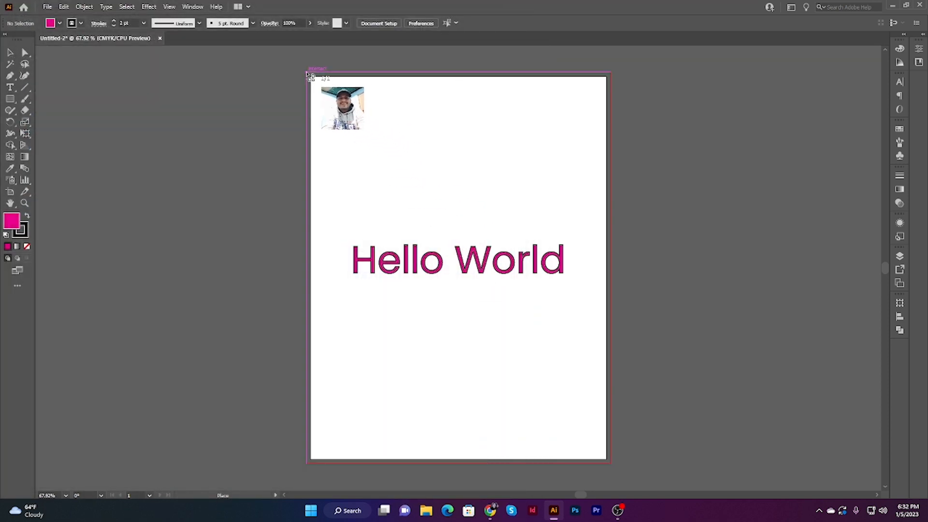
{"action": "left_click_drag", "start_coordinate": [310, 75], "coordinate": [609, 427]}
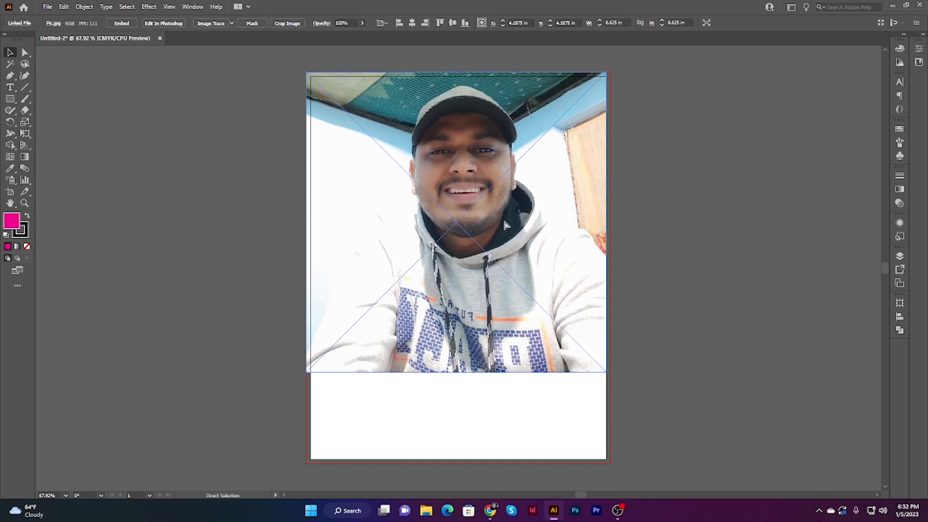
Step: Send the placed photo to the back, behind the Hello World text
{"action": "key", "text": "ctrl+shift+bracketleft"}
{"action": "left_click", "coordinate": [663, 274]}
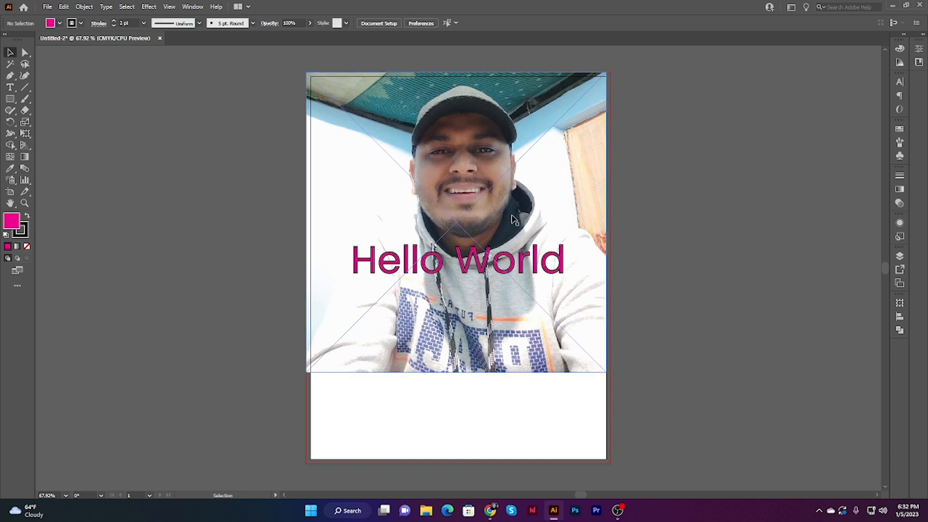
{"action": "left_click", "coordinate": [508, 194]}
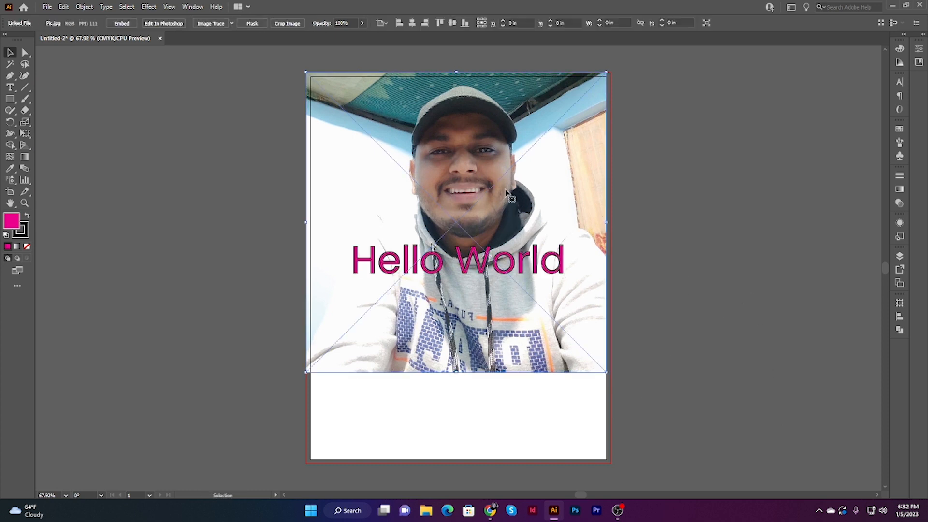
{"action": "left_click", "coordinate": [648, 253]}
{"action": "left_click", "coordinate": [410, 289]}
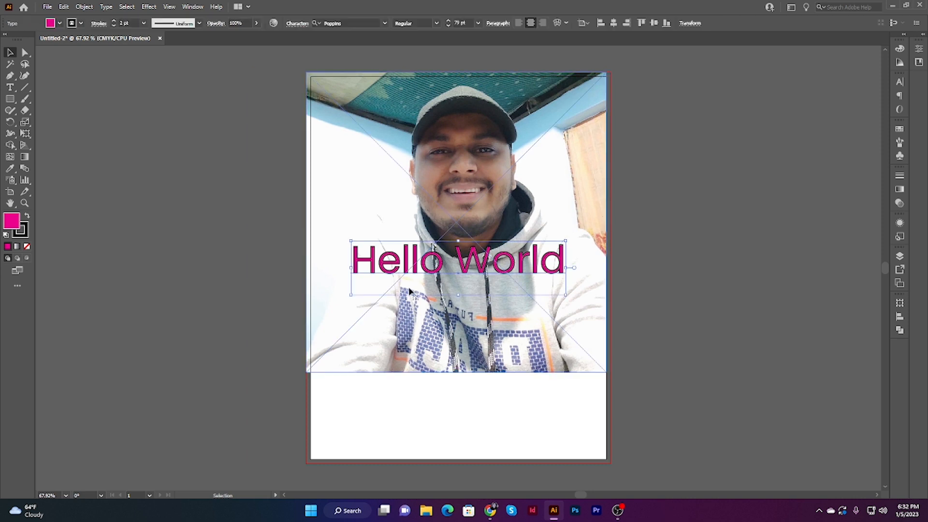
{"action": "left_click", "coordinate": [694, 263]}
Step: Move the photo down to the middle of the page and scale it proportionally to about 11.55 in square, covering the page and bleed
{"action": "left_click_drag", "start_coordinate": [549, 171], "coordinate": [522, 209]}
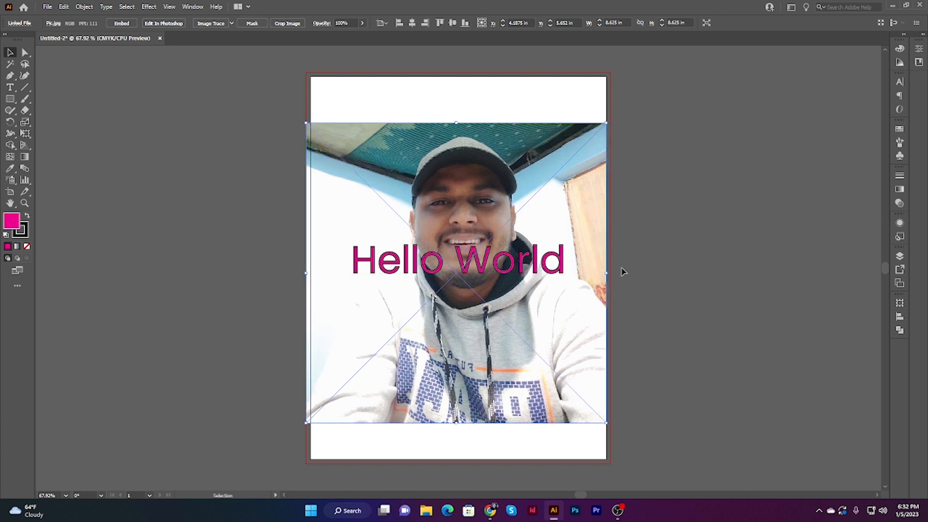
{"action": "left_click", "coordinate": [718, 216]}
{"action": "left_click", "coordinate": [534, 174]}
{"action": "left_click_drag", "start_coordinate": [458, 123], "coordinate": [458, 72]}
{"action": "left_click", "coordinate": [746, 177]}
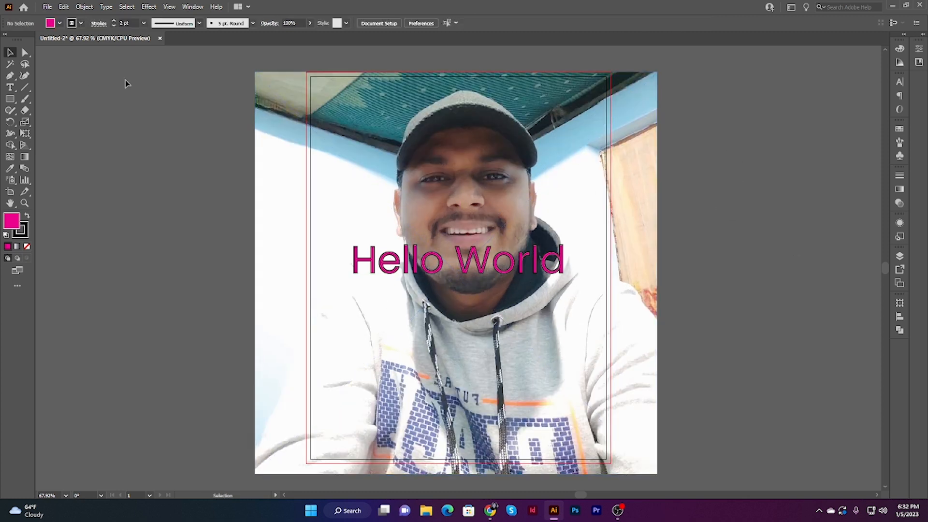
Step: Draw an 8.75 by 11.25 in rectangle that covers the whole page out to the bleed edges
{"action": "left_click", "coordinate": [11, 99]}
{"action": "scroll", "coordinate": [389, 119], "scroll_direction": "down", "scroll_amount": 1}
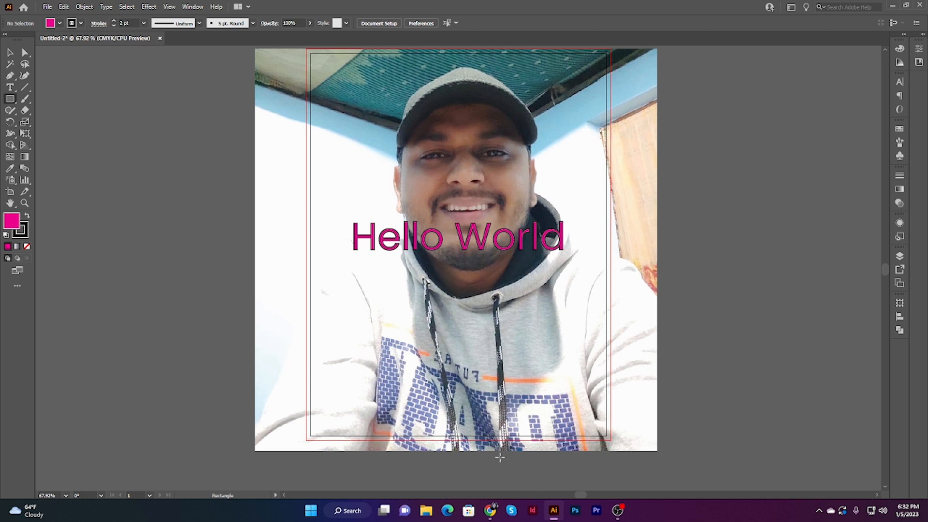
{"action": "scroll", "coordinate": [629, 218], "scroll_direction": "up", "scroll_amount": 1}
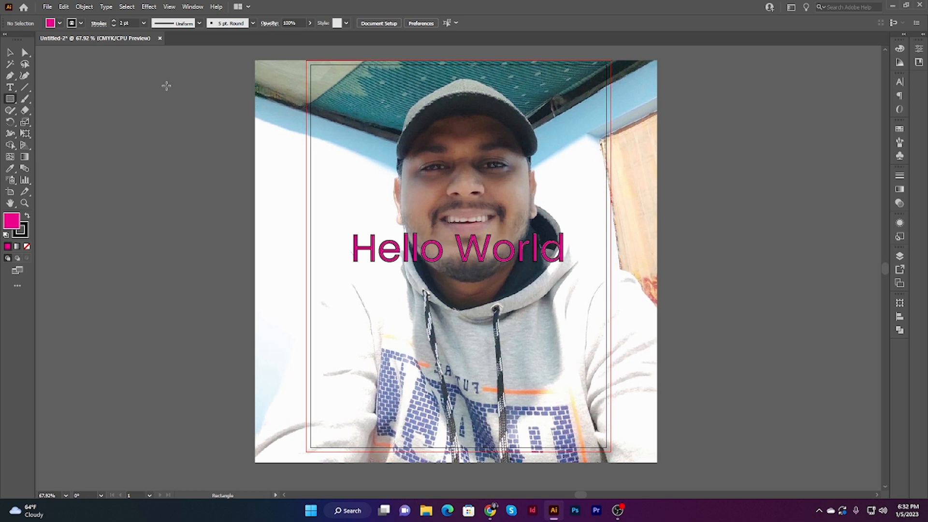
{"action": "left_click_drag", "start_coordinate": [309, 62], "coordinate": [611, 451]}
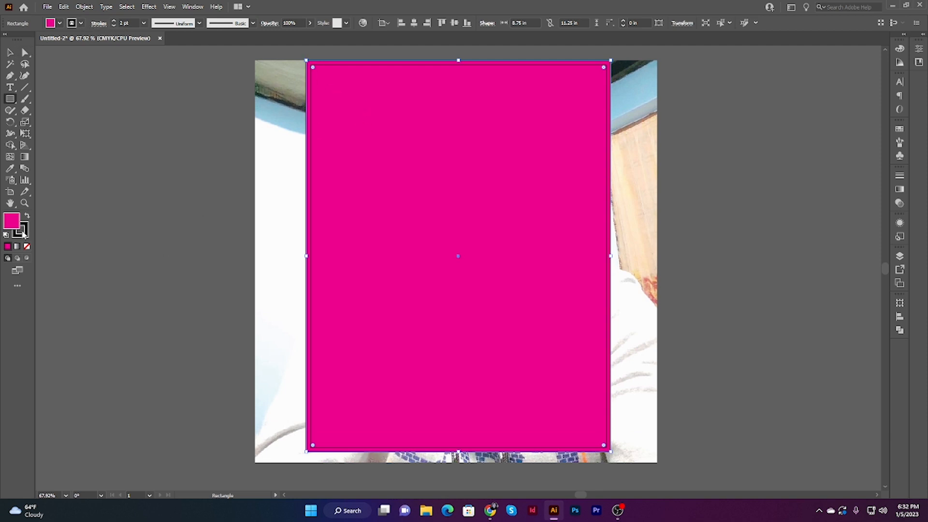
Step: Remove the stroke from the magenta rectangle, leaving only its fill
{"action": "left_click", "coordinate": [23, 234]}
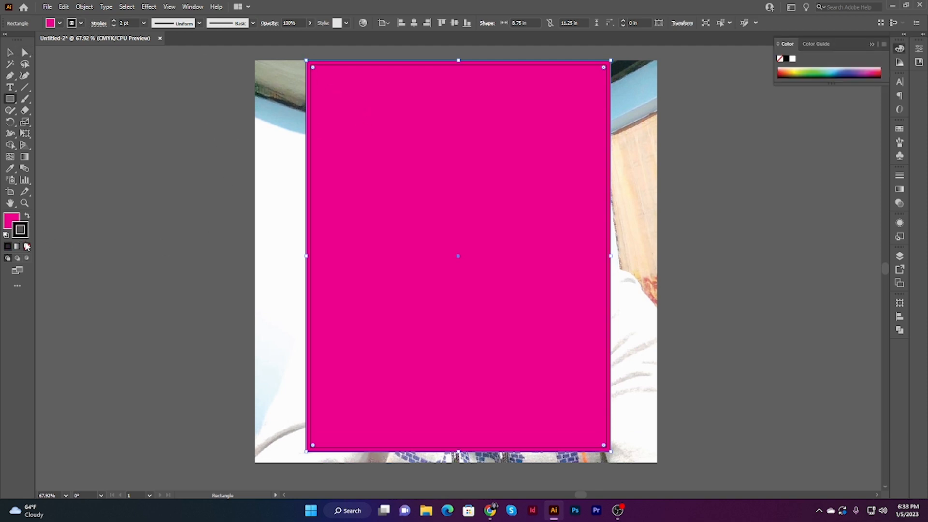
{"action": "left_click", "coordinate": [27, 247]}
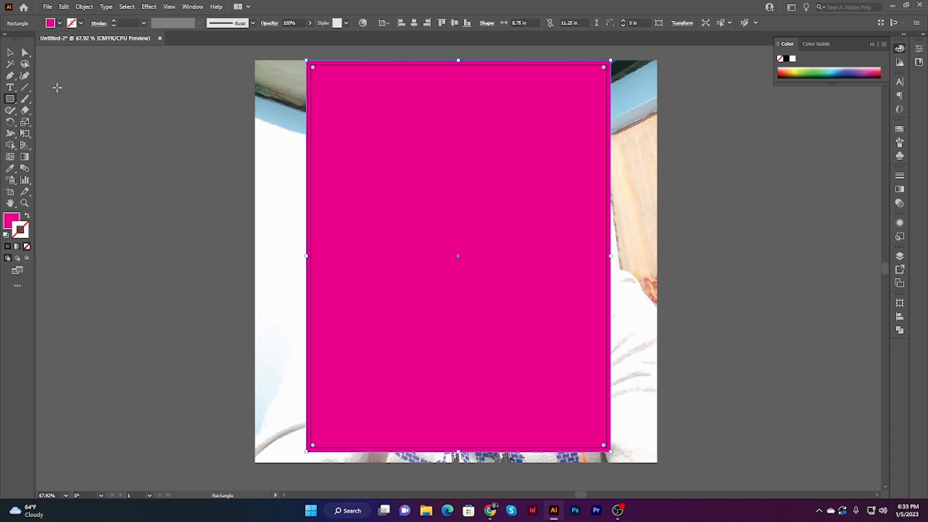
{"action": "left_click", "coordinate": [10, 52]}
{"action": "left_click", "coordinate": [156, 132]}
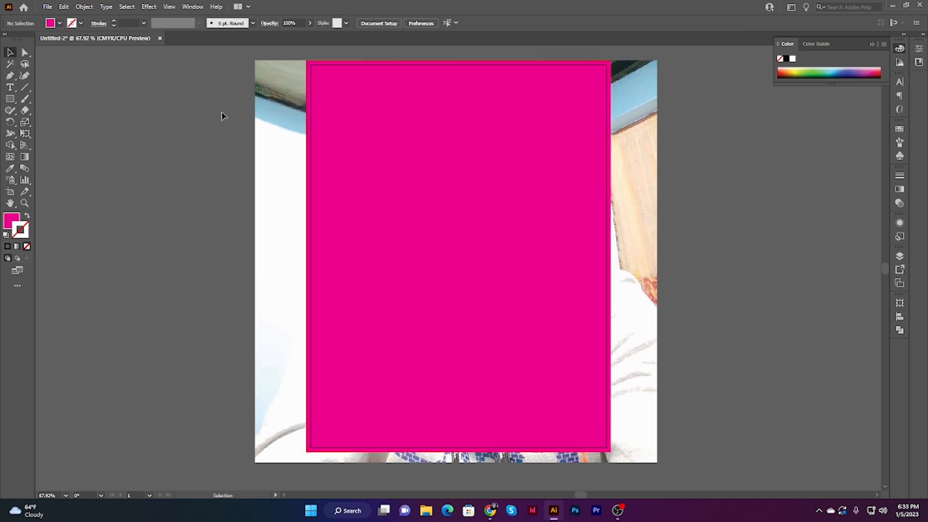
Step: Embed the linked photo behind the magenta rectangle in the document
{"action": "left_click", "coordinate": [268, 117]}
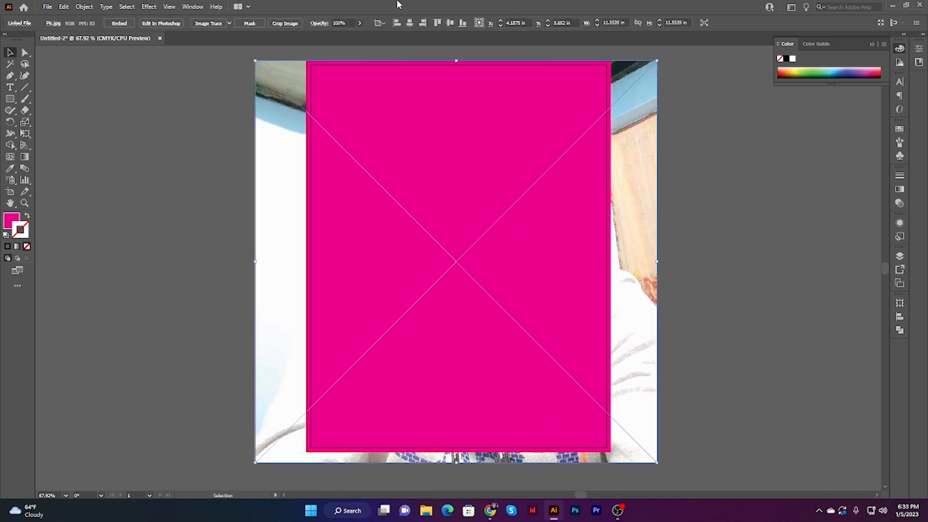
{"action": "left_click", "coordinate": [120, 23]}
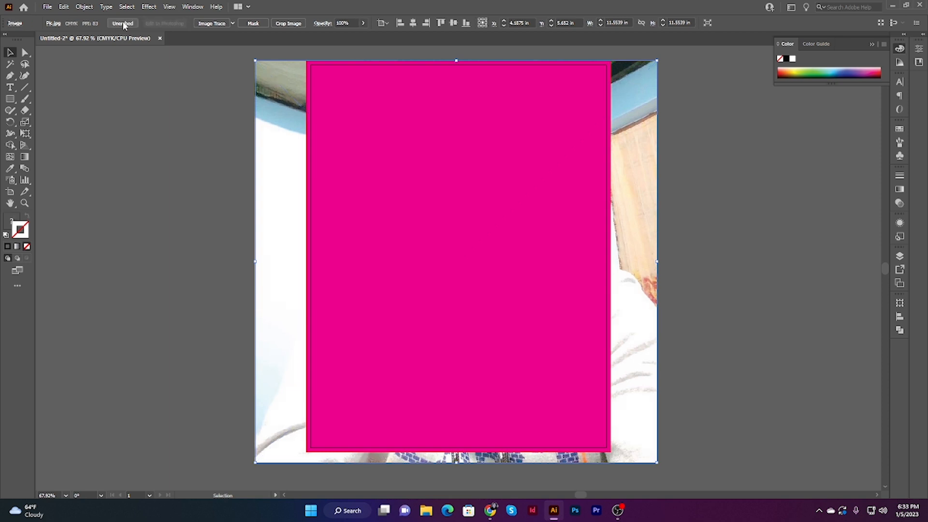
{"action": "left_click", "coordinate": [164, 160]}
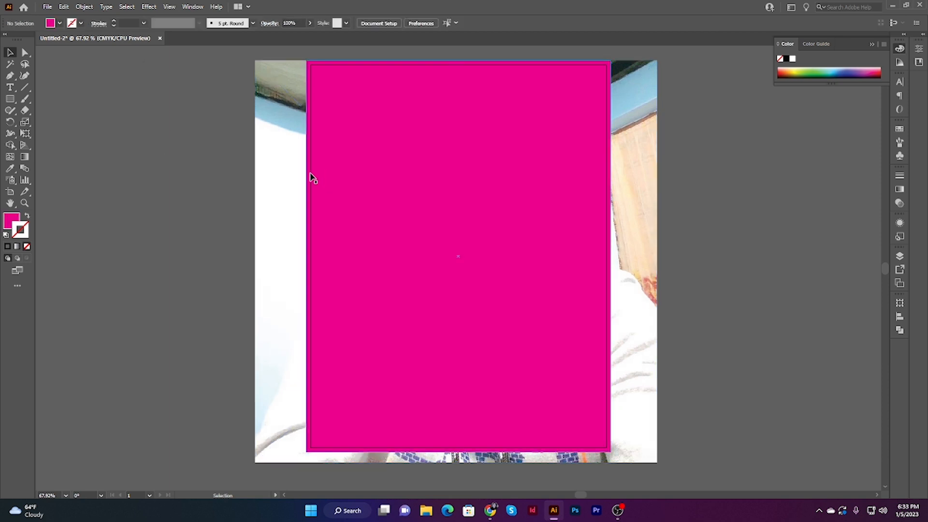
{"action": "left_click", "coordinate": [266, 160]}
{"action": "left_click", "coordinate": [707, 217]}
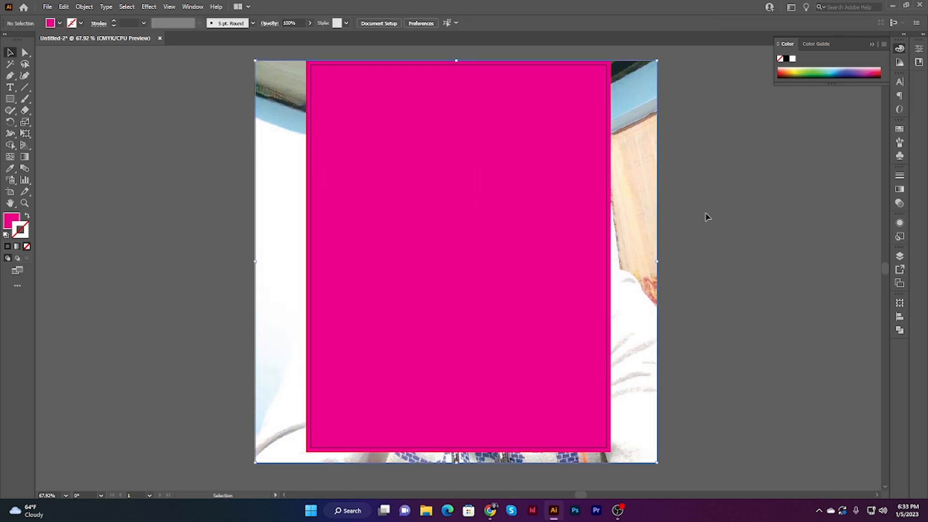
{"action": "left_click", "coordinate": [543, 187]}
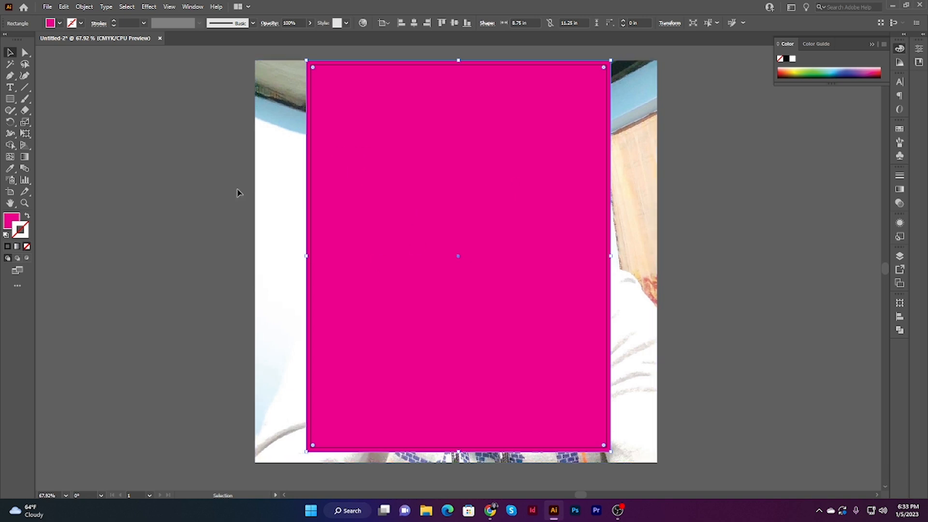
{"action": "left_click", "coordinate": [216, 185]}
{"action": "left_click", "coordinate": [412, 173]}
{"action": "left_click", "coordinate": [208, 138]}
Step: Clip the embedded photo to the magenta rectangle with a clipping mask
{"action": "left_click", "coordinate": [277, 150]}
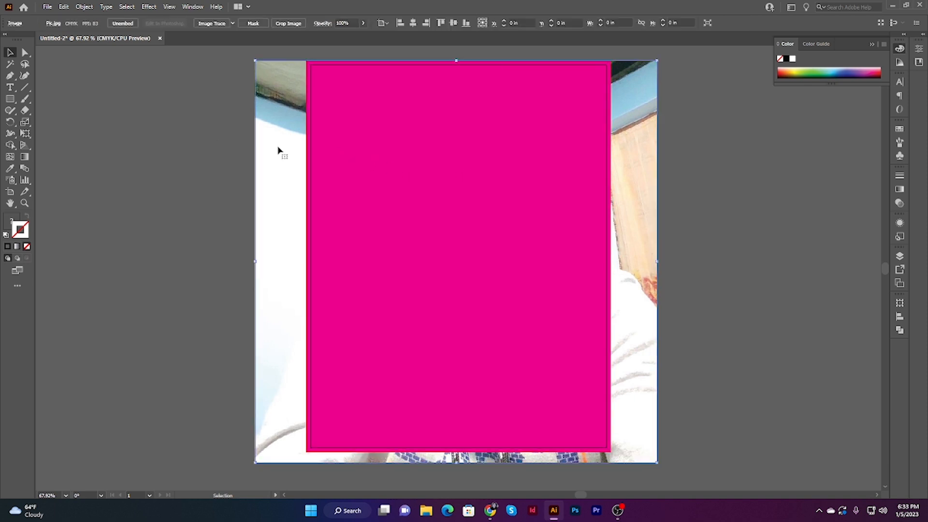
{"action": "left_click", "coordinate": [350, 143], "text": "shift"}
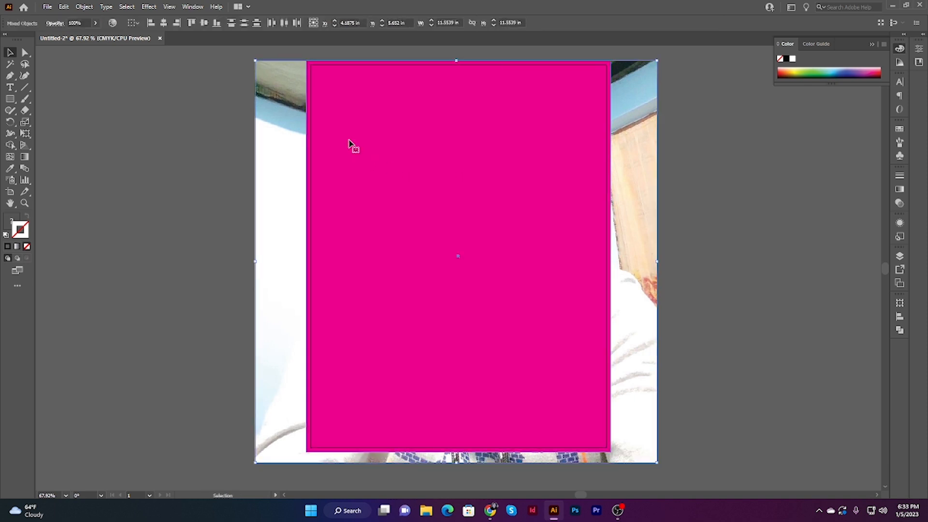
{"action": "right_click", "coordinate": [357, 139]}
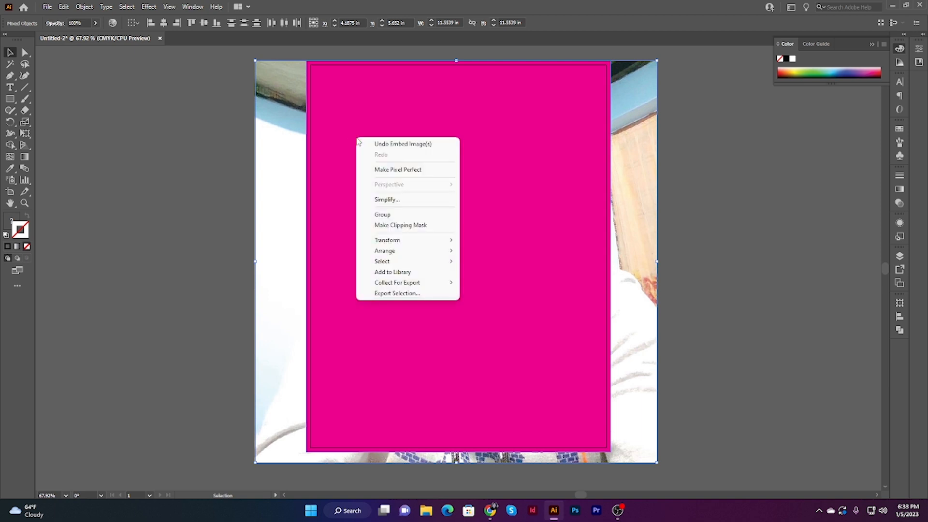
{"action": "left_click", "coordinate": [415, 225]}
{"action": "left_click", "coordinate": [696, 223]}
Step: Send the clipped photo to the back and move the Hello World text down onto the lower part of the photo
{"action": "left_click", "coordinate": [561, 227]}
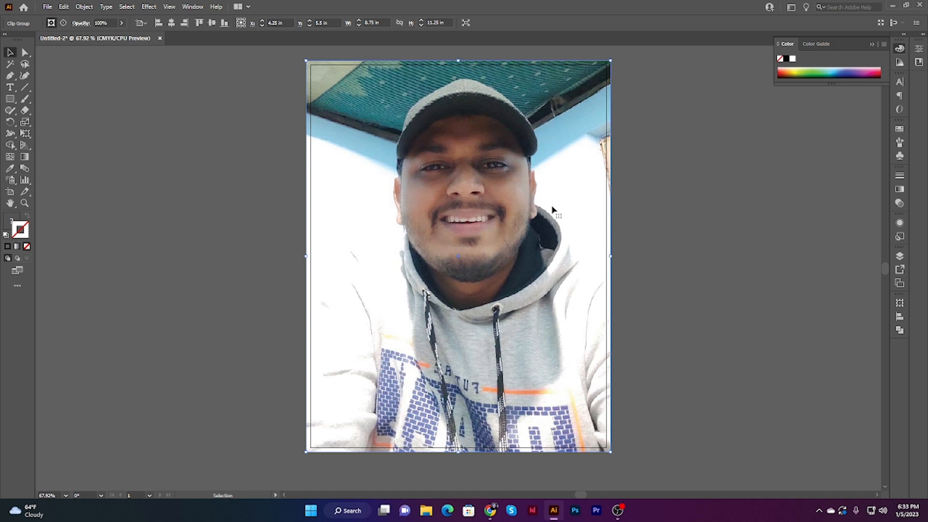
{"action": "key", "text": "ctrl"}
{"action": "key", "text": "ctrl+shift+["}
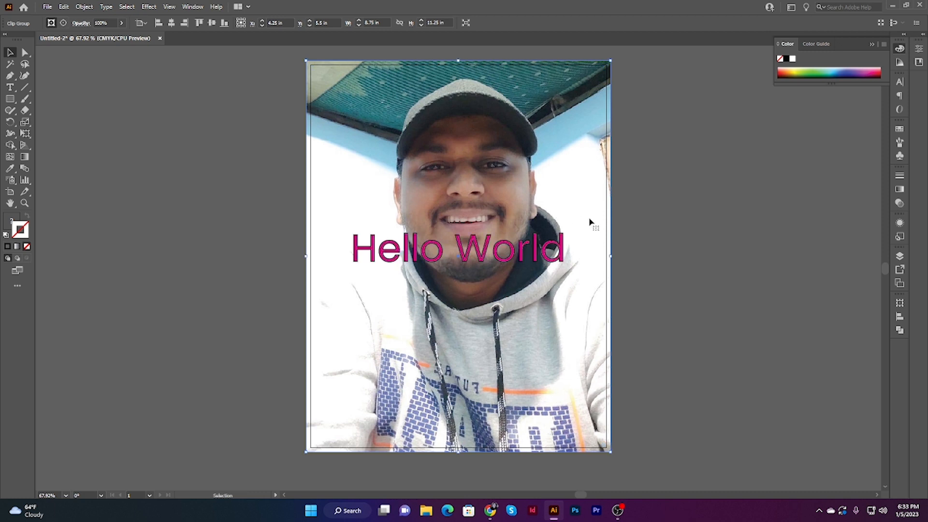
{"action": "left_click", "coordinate": [641, 227]}
{"action": "left_click_drag", "start_coordinate": [457, 272], "coordinate": [430, 352]}
{"action": "left_click", "coordinate": [703, 322]}
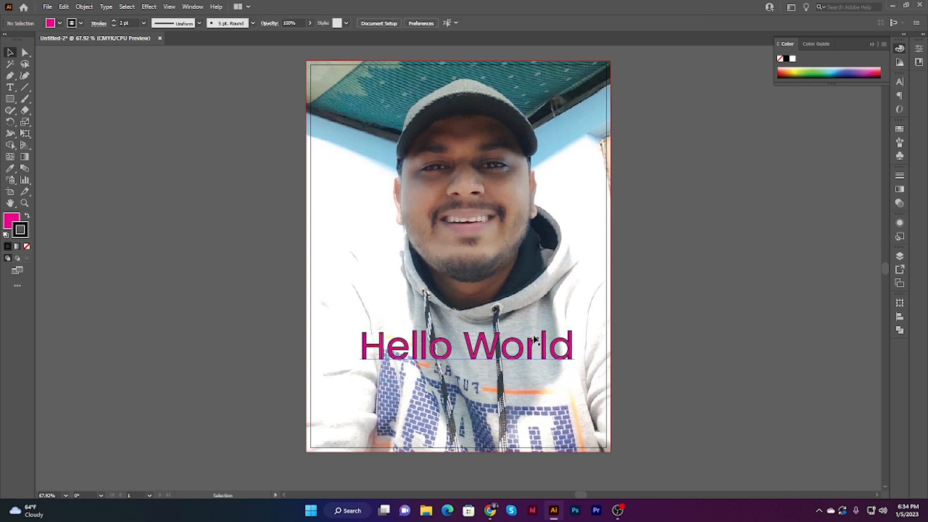
Step: Fill the Hello World text with yellow
{"action": "left_click", "coordinate": [507, 344]}
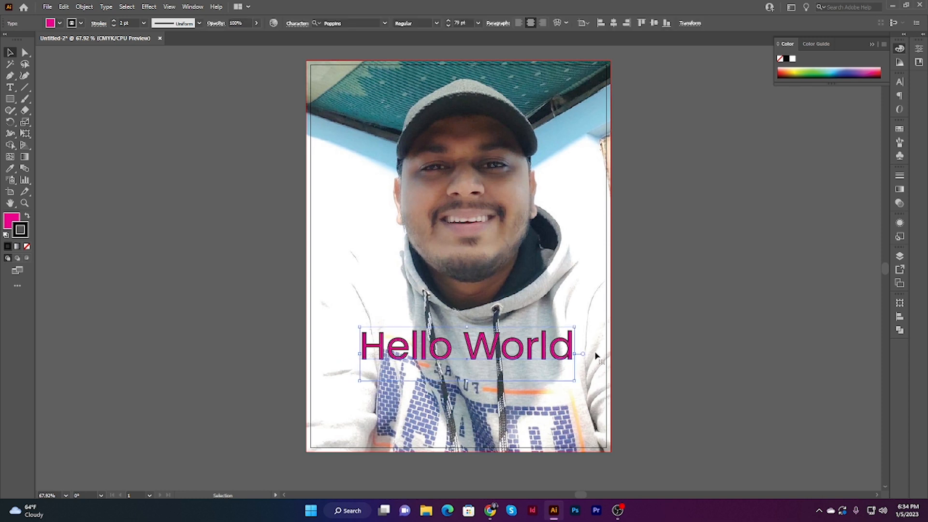
{"action": "left_click", "coordinate": [59, 23]}
{"action": "left_click", "coordinate": [20, 39]}
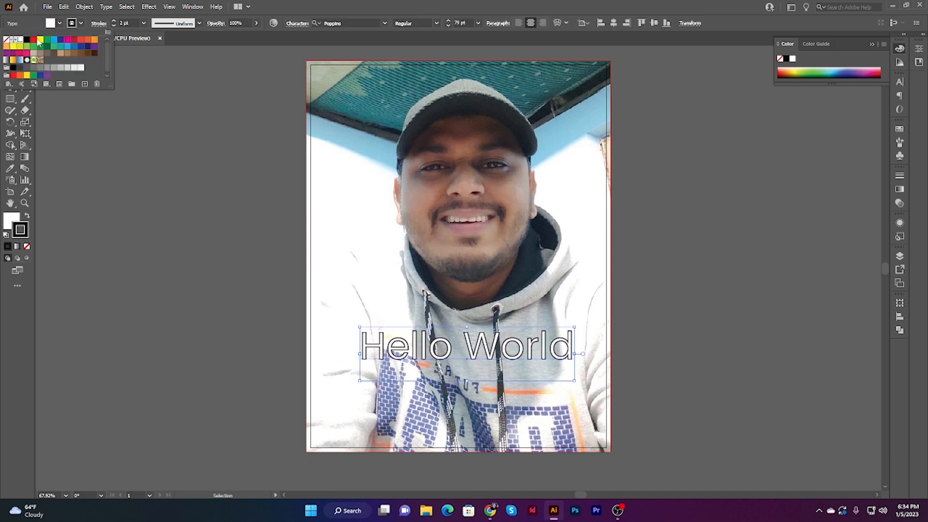
{"action": "left_click", "coordinate": [41, 39]}
{"action": "left_click", "coordinate": [217, 216]}
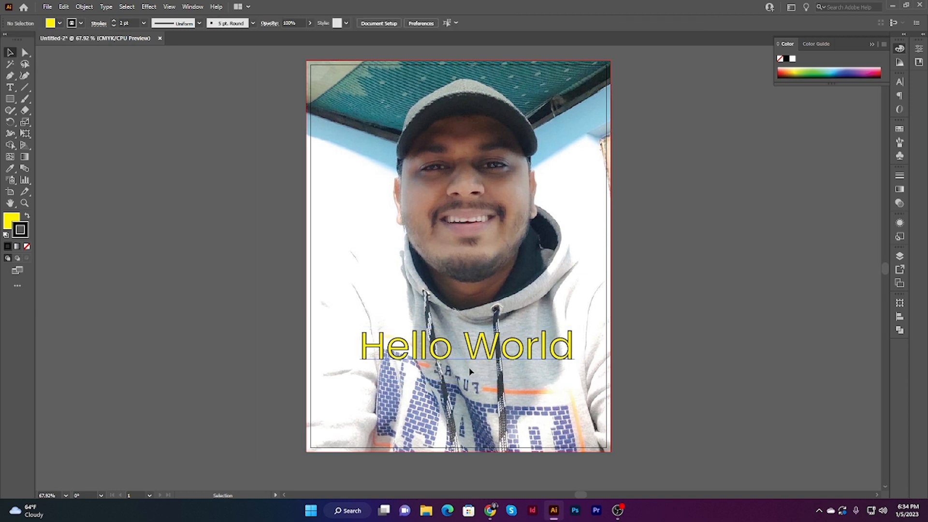
Step: Change the Hello World text's fill to orange
{"action": "left_click", "coordinate": [58, 25]}
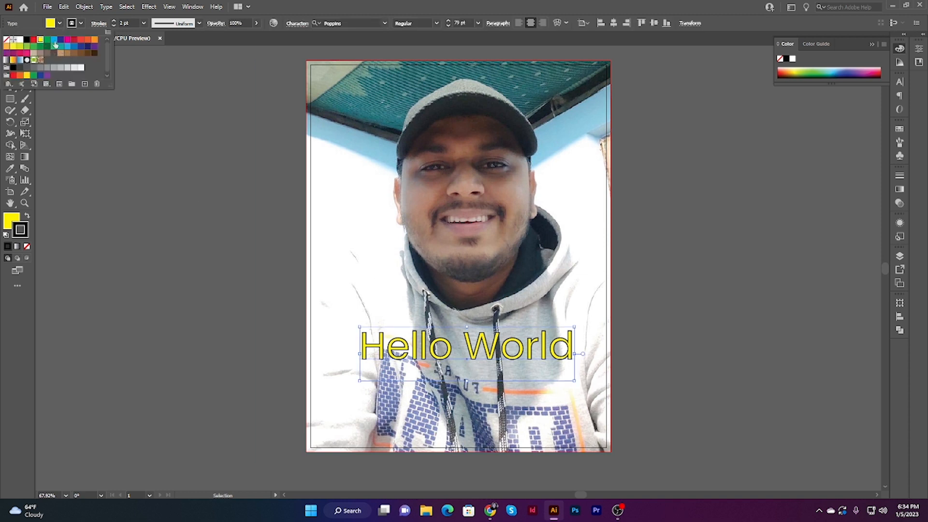
{"action": "left_click", "coordinate": [77, 42]}
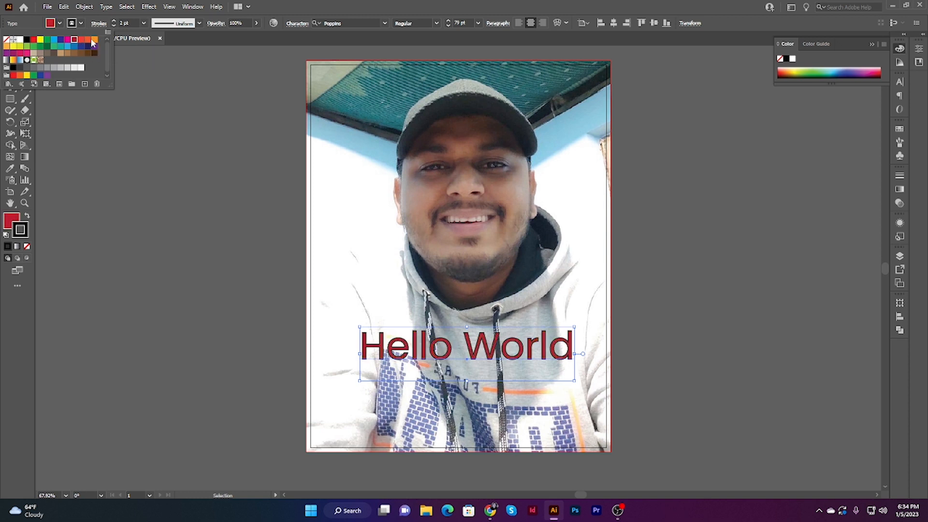
{"action": "left_click", "coordinate": [95, 39]}
{"action": "left_click", "coordinate": [294, 321]}
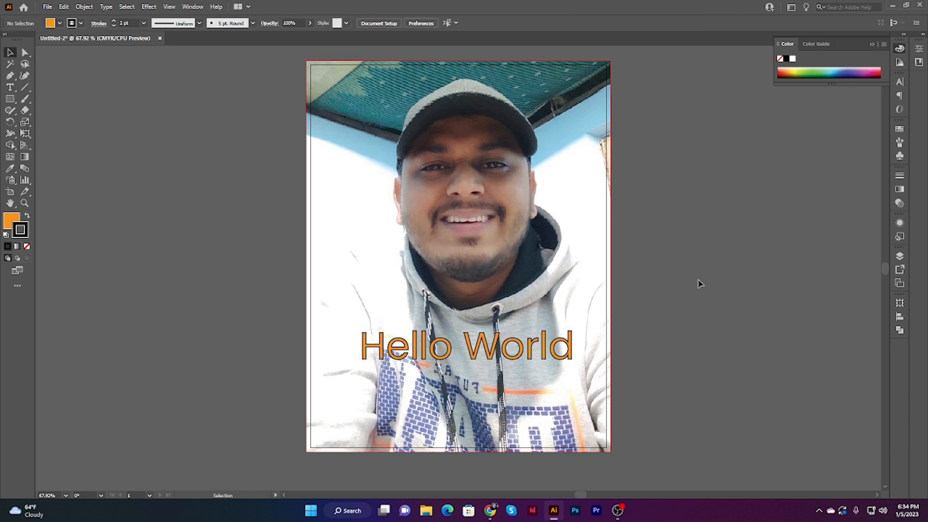
Step: Draw a circle about 4.78 in in diameter over the lower half of the photo
{"action": "scroll", "coordinate": [251, 244], "scroll_direction": "up", "scroll_amount": 2}
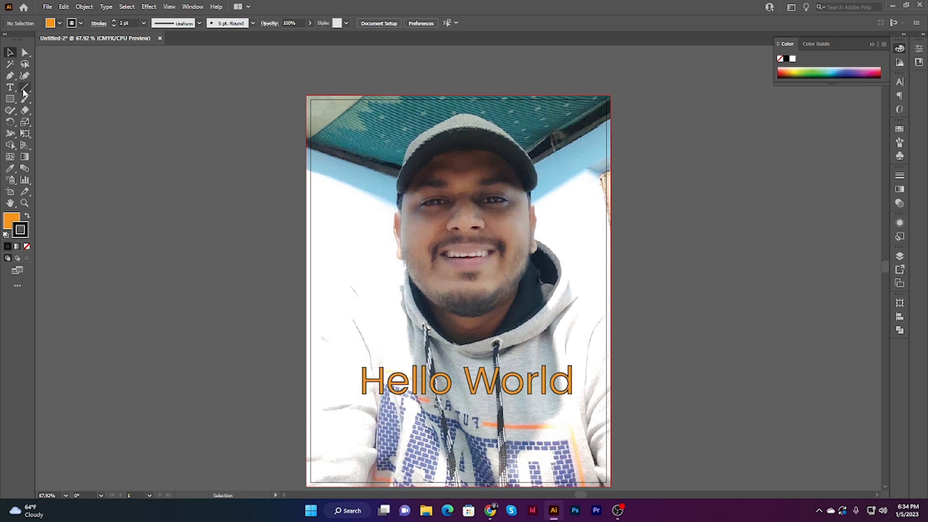
{"action": "scroll", "coordinate": [463, 267], "scroll_direction": "down", "scroll_amount": 3}
{"action": "scroll", "coordinate": [463, 268], "scroll_direction": "down", "scroll_amount": 1}
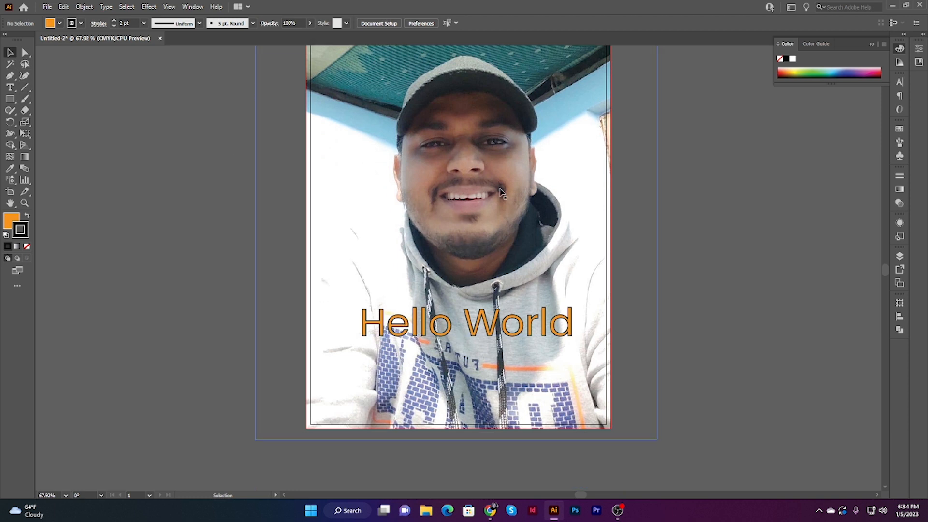
{"action": "left_click_drag", "start_coordinate": [12, 103], "coordinate": [40, 122]}
{"action": "scroll", "coordinate": [475, 207], "scroll_direction": "down", "scroll_amount": 5}
{"action": "left_click_drag", "start_coordinate": [417, 195], "coordinate": [500, 277]}
{"action": "left_click", "coordinate": [10, 52]}
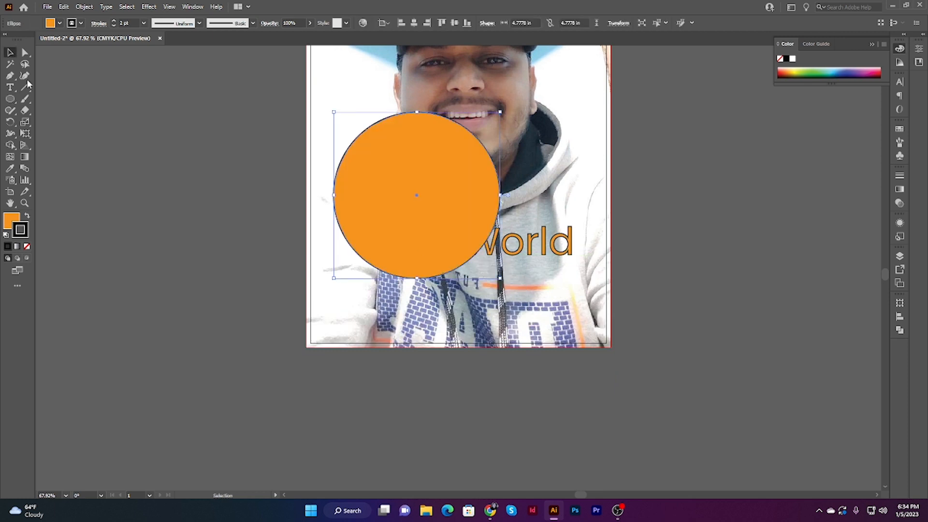
{"action": "left_click", "coordinate": [179, 138]}
Step: Move the circle over the Hello World text, align it horizontally to the page center, and shift it slightly down
{"action": "left_click_drag", "start_coordinate": [433, 210], "coordinate": [478, 232]}
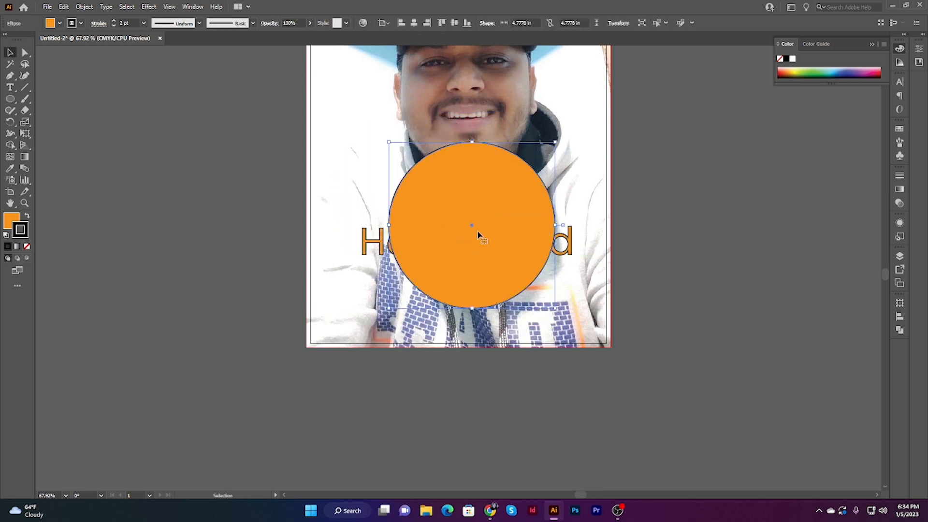
{"action": "left_click", "coordinate": [414, 23]}
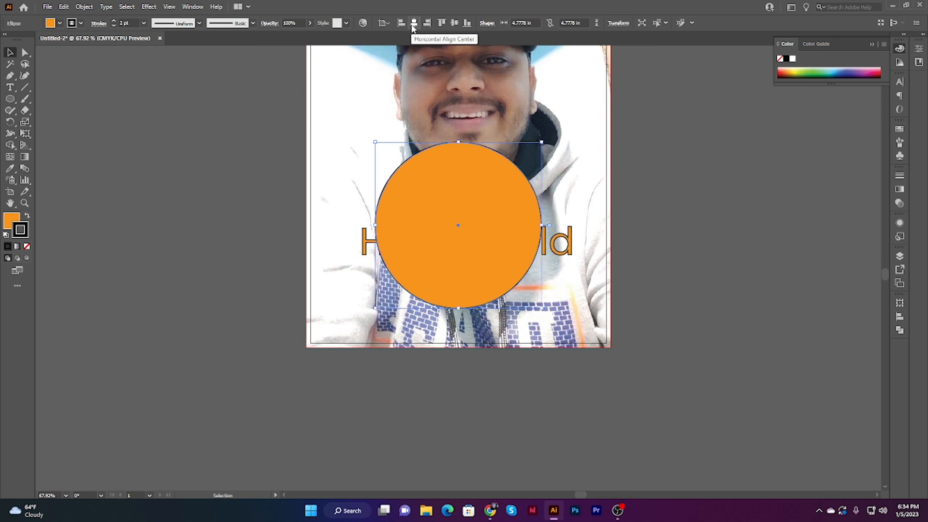
{"action": "left_click", "coordinate": [715, 275]}
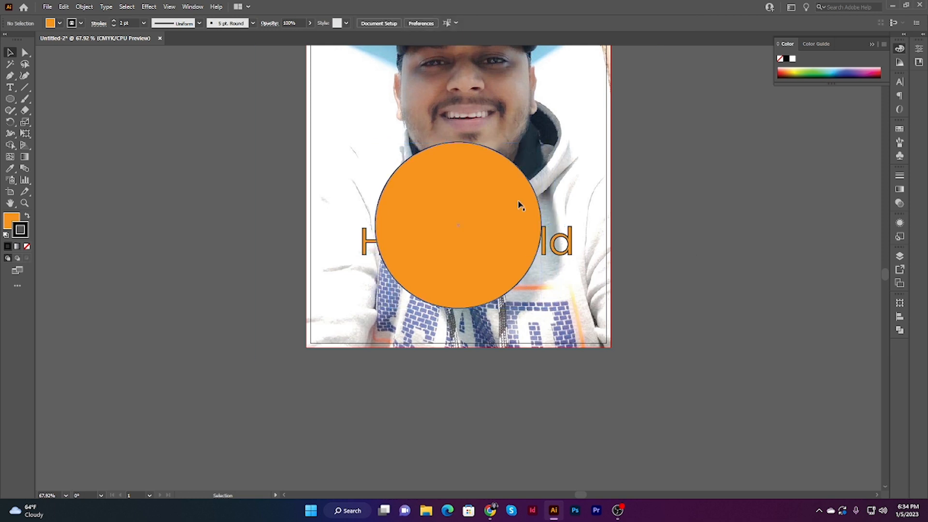
{"action": "left_click_drag", "start_coordinate": [515, 201], "coordinate": [522, 224]}
Step: Fill the circle with red and remove its stroke
{"action": "left_click", "coordinate": [59, 24]}
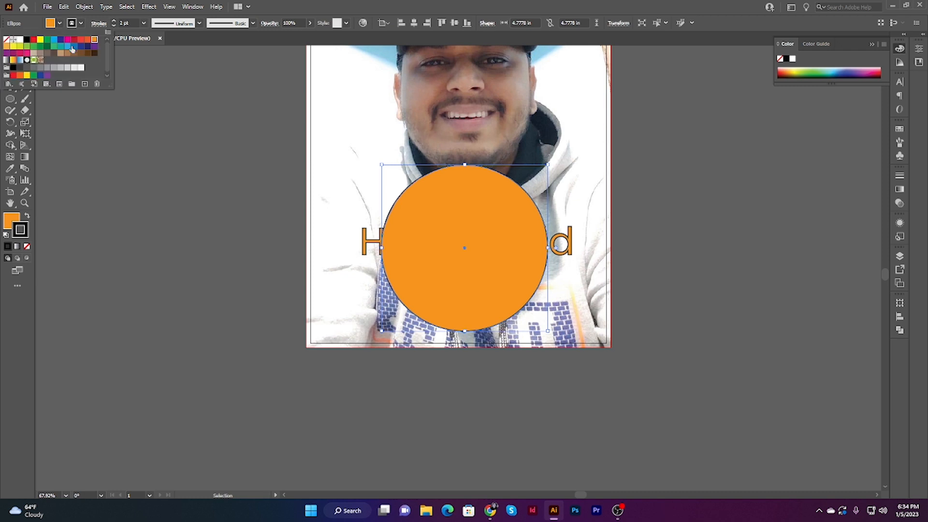
{"action": "left_click", "coordinate": [40, 42]}
{"action": "left_click", "coordinate": [34, 39]}
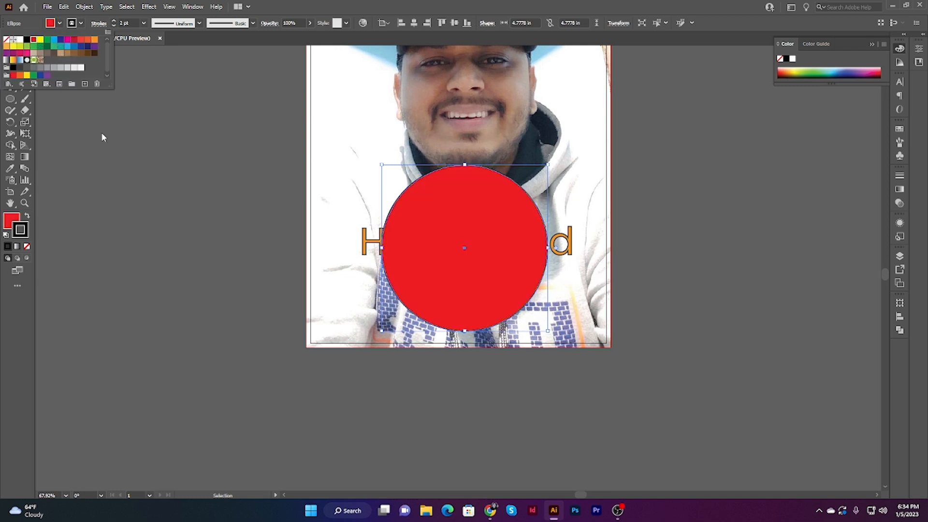
{"action": "left_click", "coordinate": [28, 251]}
{"action": "left_click", "coordinate": [28, 251]}
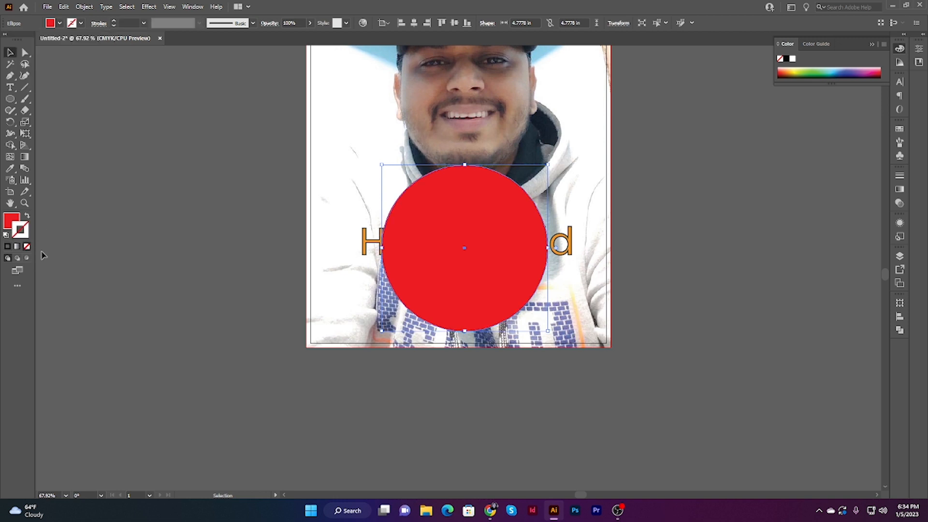
{"action": "left_click", "coordinate": [166, 173]}
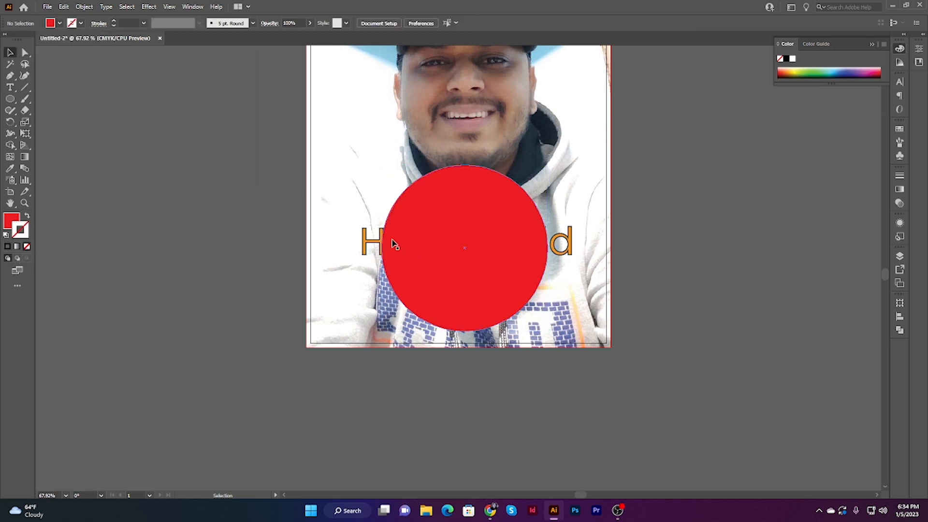
Step: Bring the Hello World text to the front, above the red circle
{"action": "left_click", "coordinate": [367, 242]}
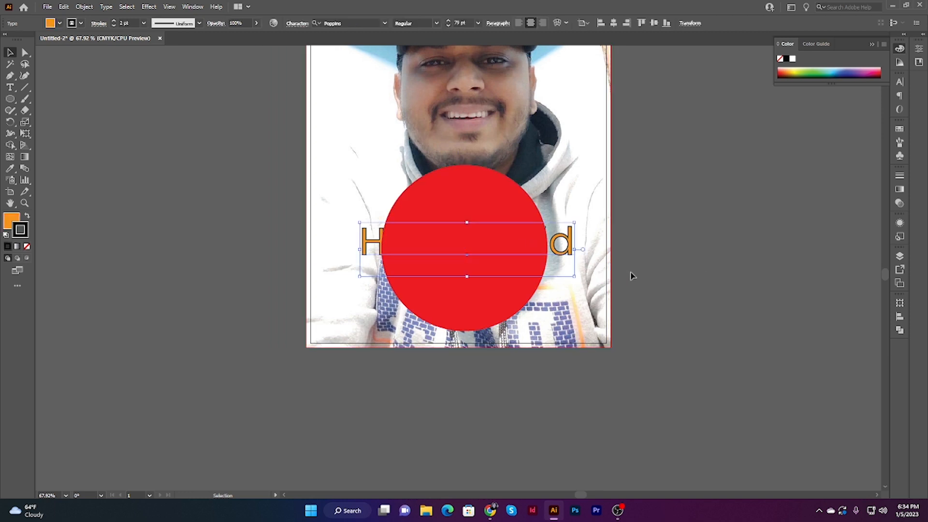
{"action": "key", "text": "ctrl"}
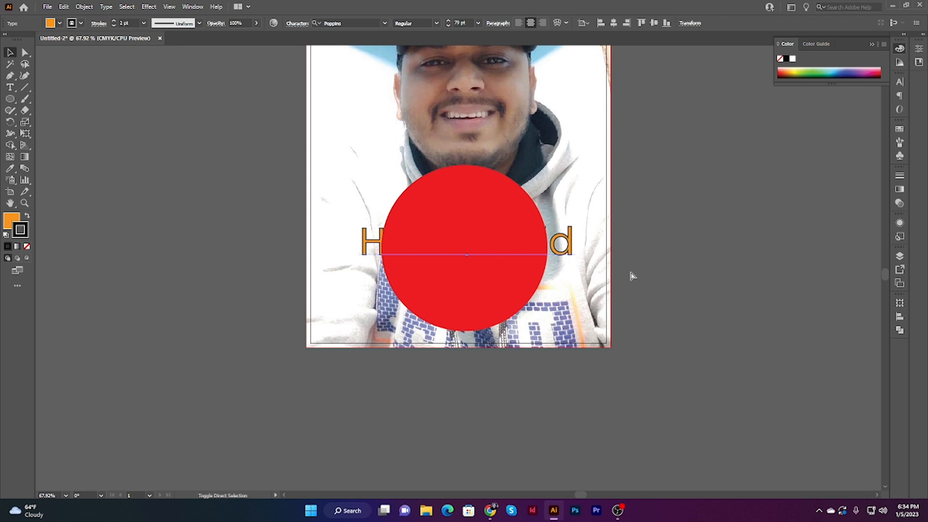
{"action": "key", "text": "ctrl+shift+bracketright"}
{"action": "left_click", "coordinate": [726, 251]}
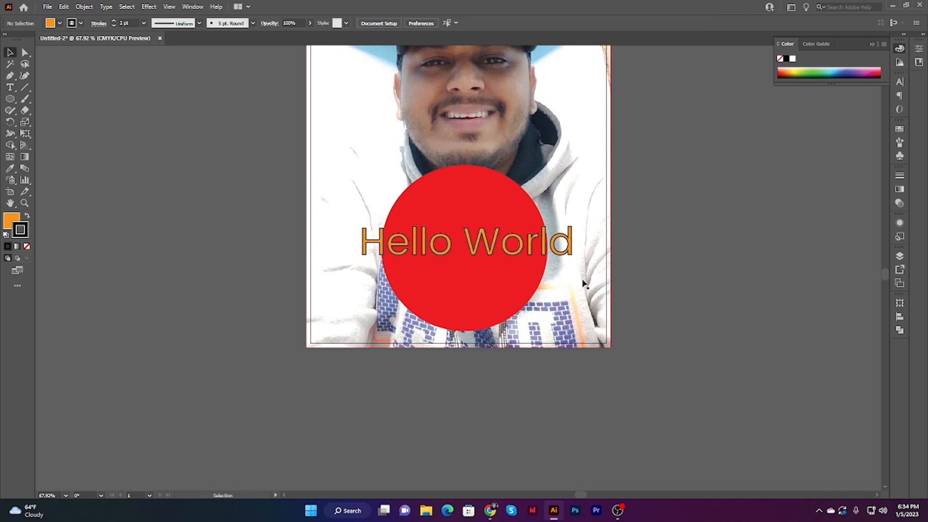
Step: Break the Hello World text into two lines without a trailing space and center it inside the red circle
{"action": "left_click", "coordinate": [11, 88]}
{"action": "left_click", "coordinate": [458, 245]}
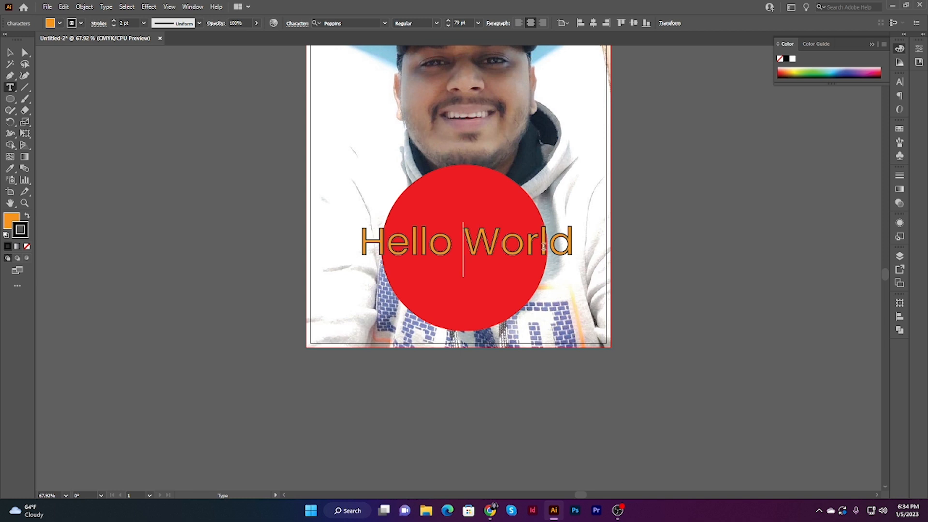
{"action": "key", "text": "Return"}
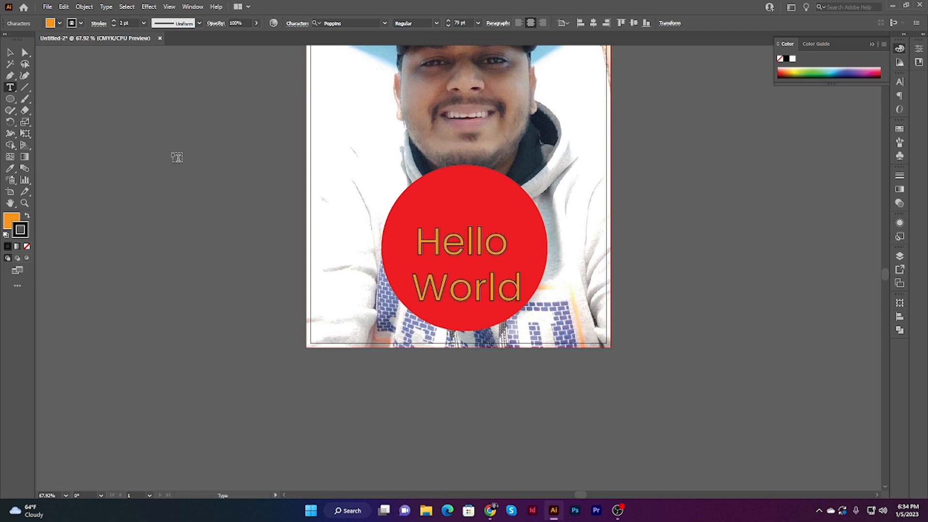
{"action": "left_click_drag", "start_coordinate": [508, 245], "coordinate": [483, 239]}
{"action": "key", "text": "BackSpace"}
{"action": "left_click", "coordinate": [10, 52]}
{"action": "left_click", "coordinate": [716, 248]}
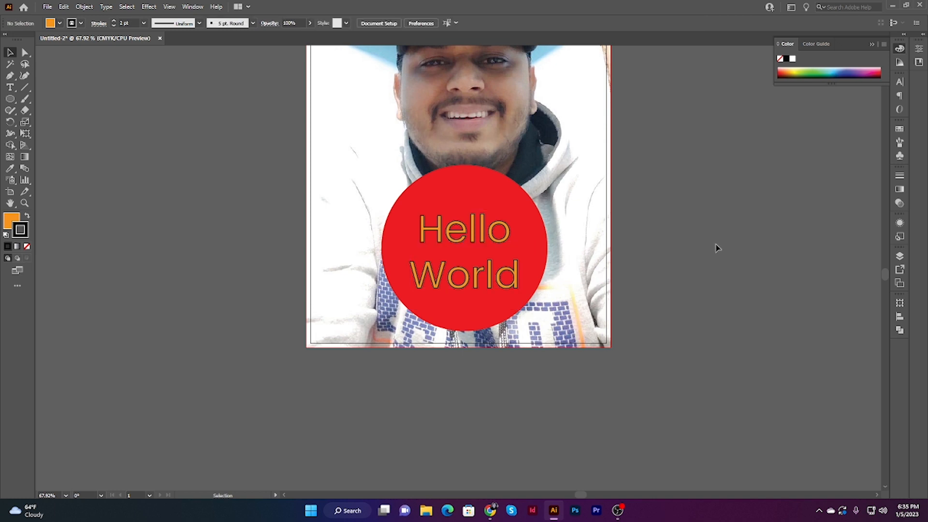
Step: Fill the two-line Hello World text with white
{"action": "left_click", "coordinate": [455, 232]}
{"action": "left_click", "coordinate": [57, 23]}
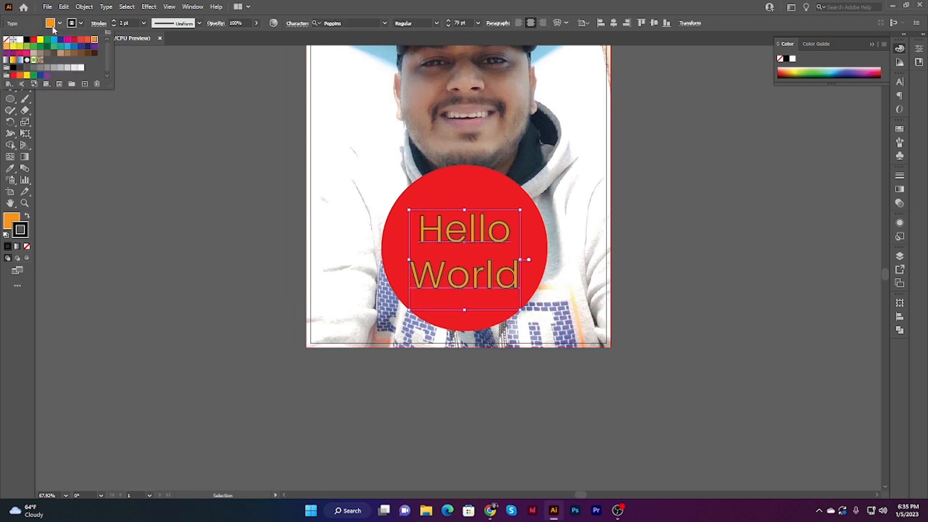
{"action": "left_click", "coordinate": [20, 40]}
{"action": "left_click", "coordinate": [244, 207]}
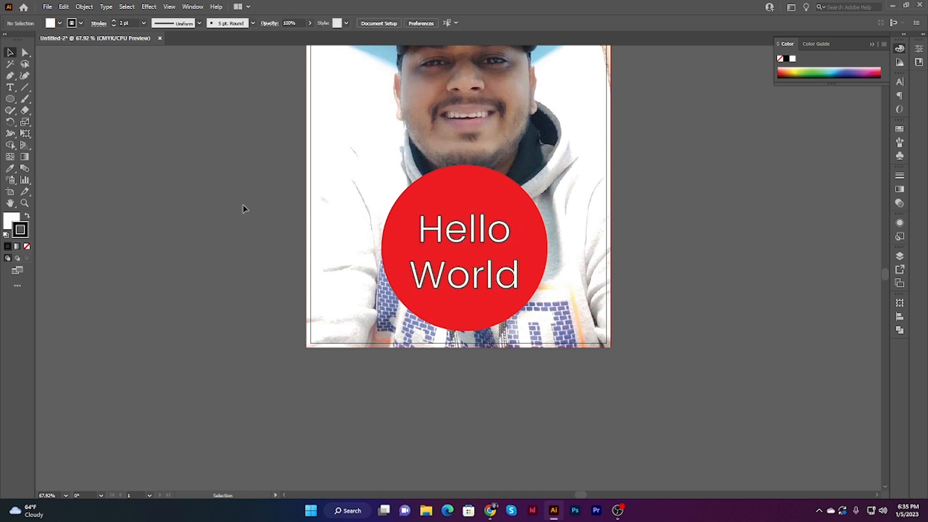
Step: Move the circle slightly down behind the text and scale it proportionally to about 4.25 in in diameter
{"action": "scroll", "coordinate": [729, 248], "scroll_direction": "up", "scroll_amount": 3}
{"action": "left_click_drag", "start_coordinate": [508, 235], "coordinate": [509, 249]}
{"action": "left_click_drag", "start_coordinate": [545, 213], "coordinate": [538, 222]}
{"action": "left_click", "coordinate": [745, 296]}
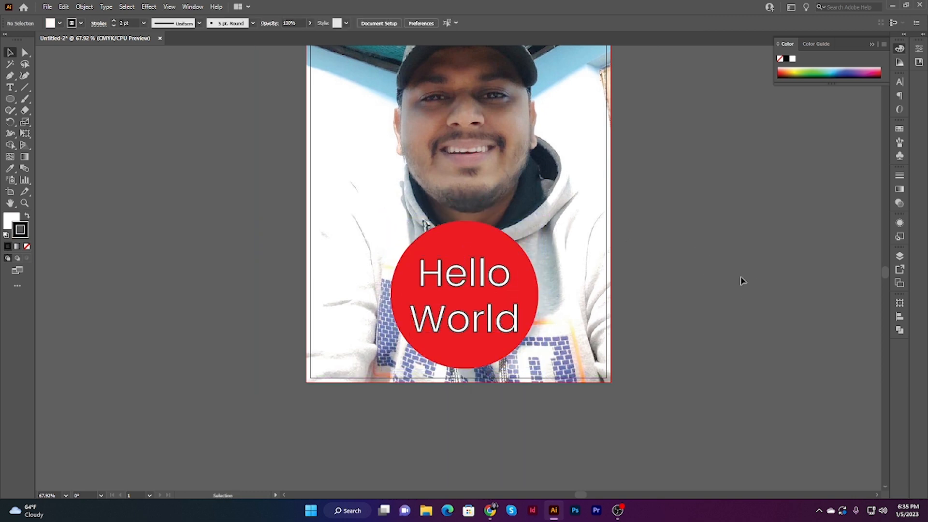
Step: Change the circle's fill from red to cyan blue
{"action": "scroll", "coordinate": [582, 321], "scroll_direction": "up", "scroll_amount": 3}
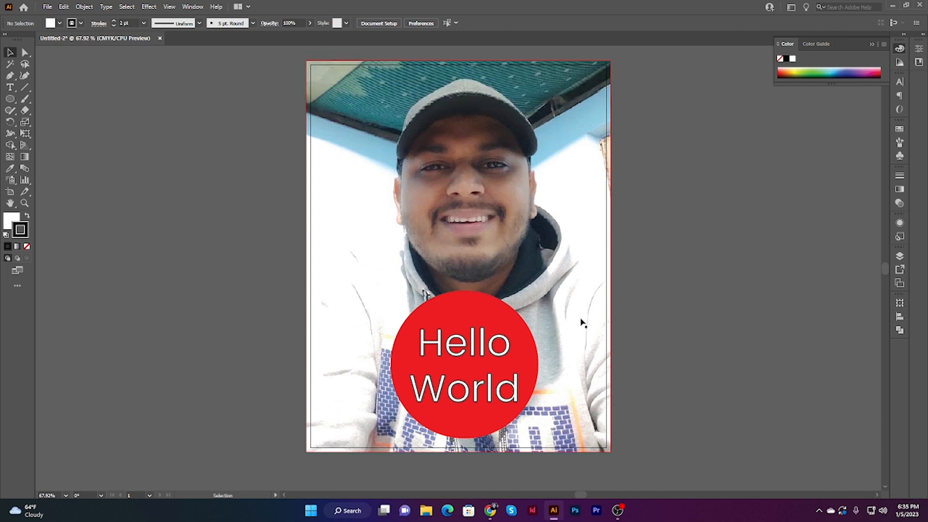
{"action": "left_click", "coordinate": [503, 320]}
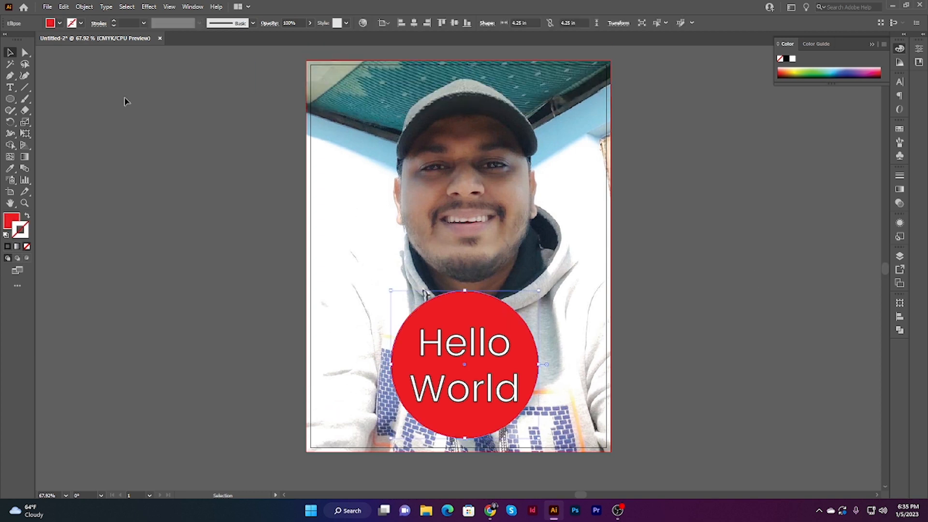
{"action": "left_click", "coordinate": [53, 24]}
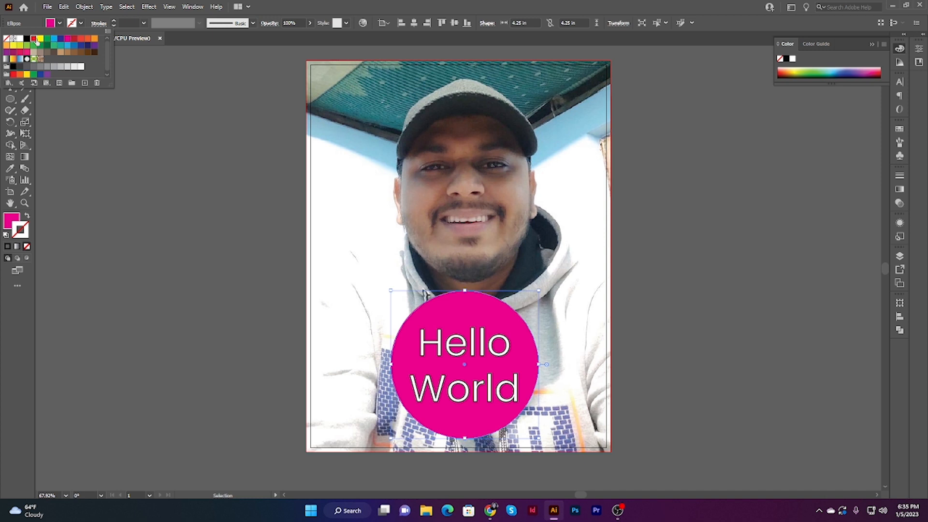
{"action": "left_click", "coordinate": [33, 38]}
{"action": "left_click", "coordinate": [54, 39]}
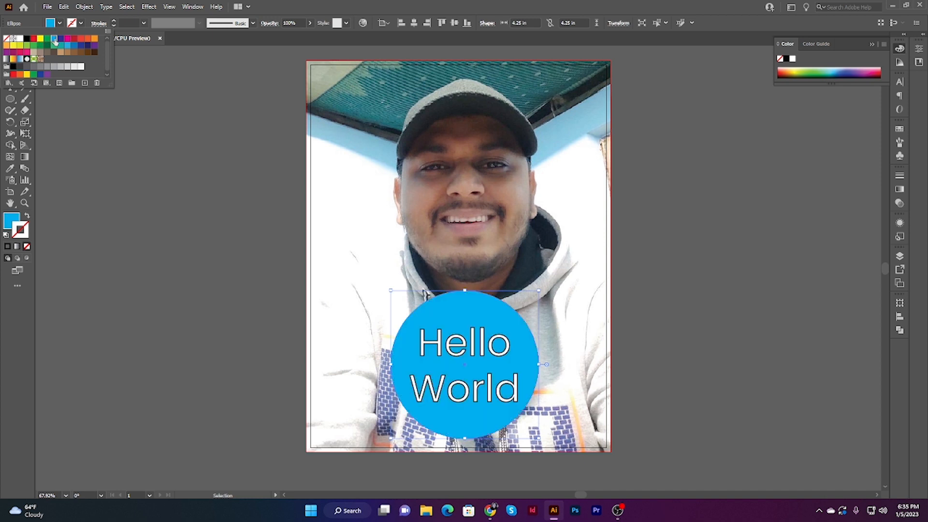
{"action": "left_click", "coordinate": [179, 211]}
Step: Remove the black stroke from the Hello World text, leaving only its white fill
{"action": "left_click", "coordinate": [438, 345]}
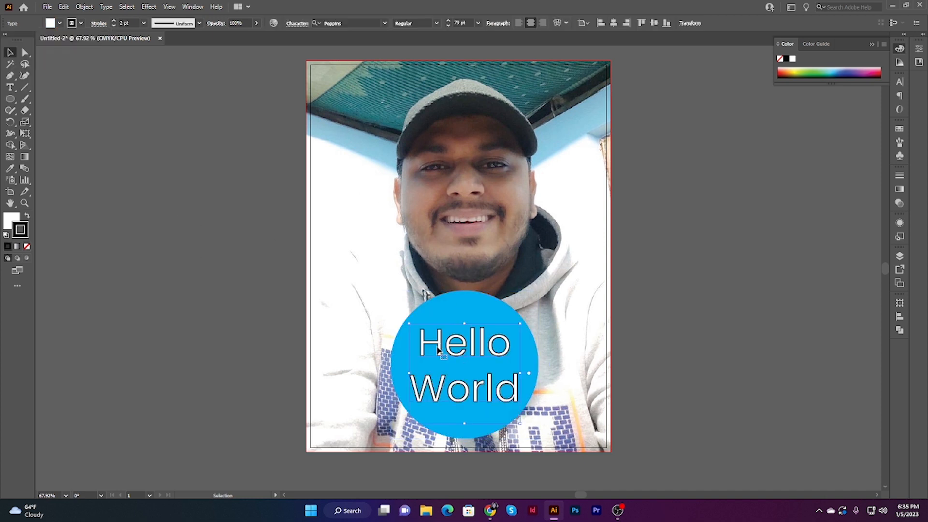
{"action": "left_click", "coordinate": [27, 247]}
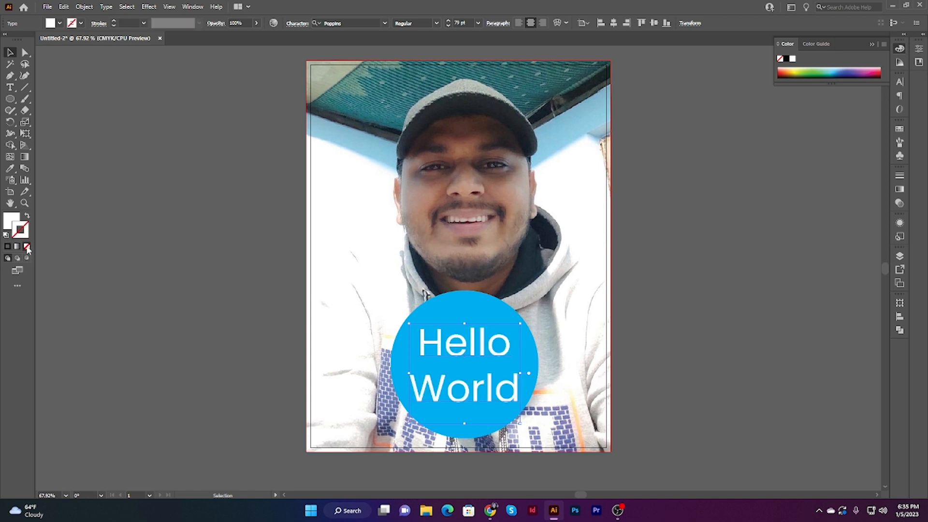
{"action": "left_click", "coordinate": [203, 271]}
{"action": "scroll", "coordinate": [718, 280], "scroll_direction": "up", "scroll_amount": 2}
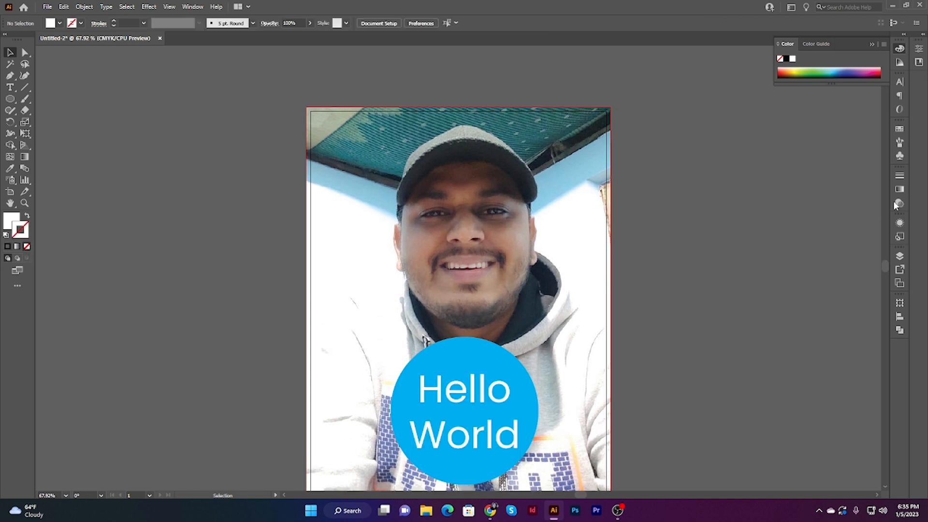
{"action": "scroll", "coordinate": [792, 196], "scroll_direction": "down", "scroll_amount": 2}
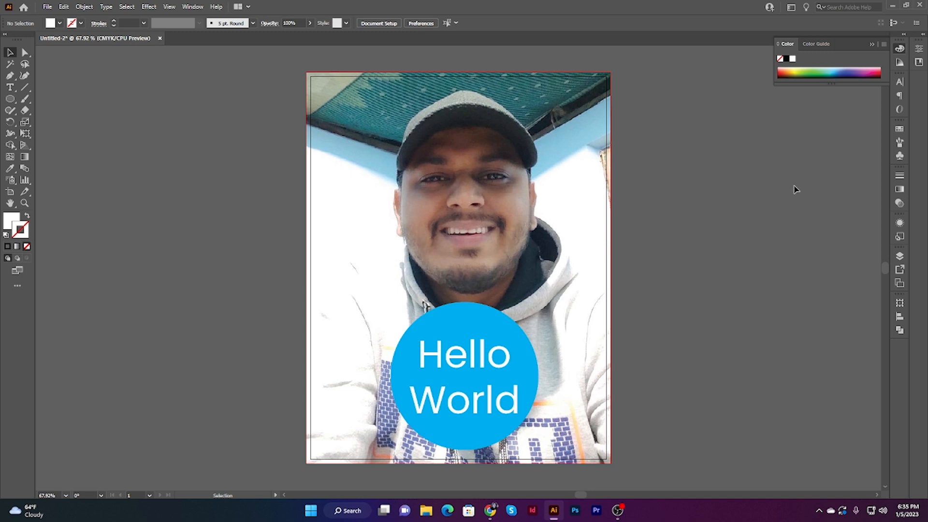
{"action": "left_click", "coordinate": [618, 510]}
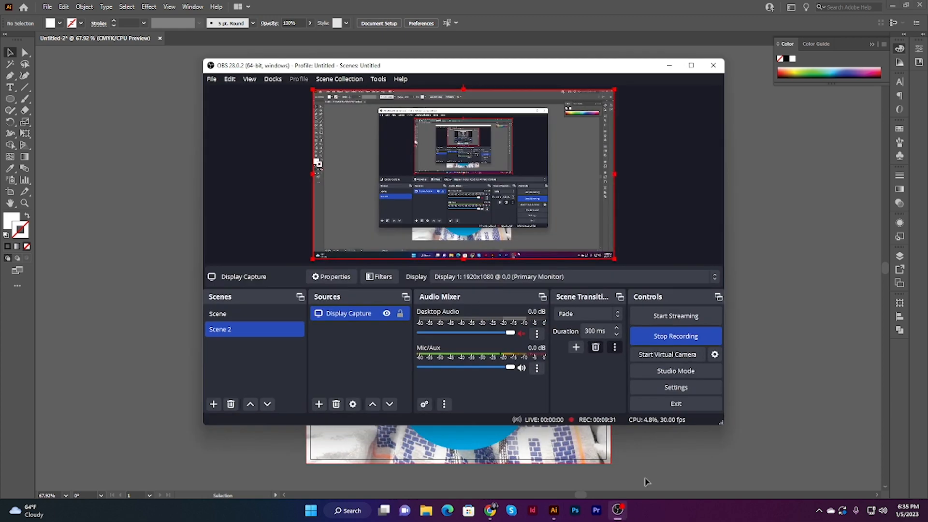